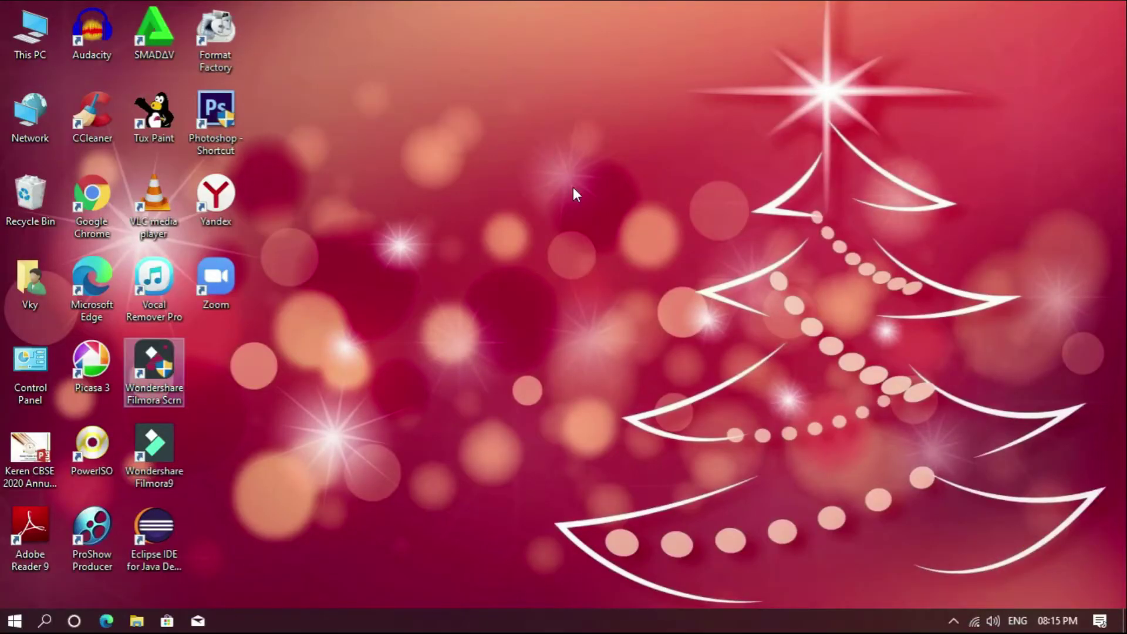
left_click(501, 154)
right_click(521, 172)
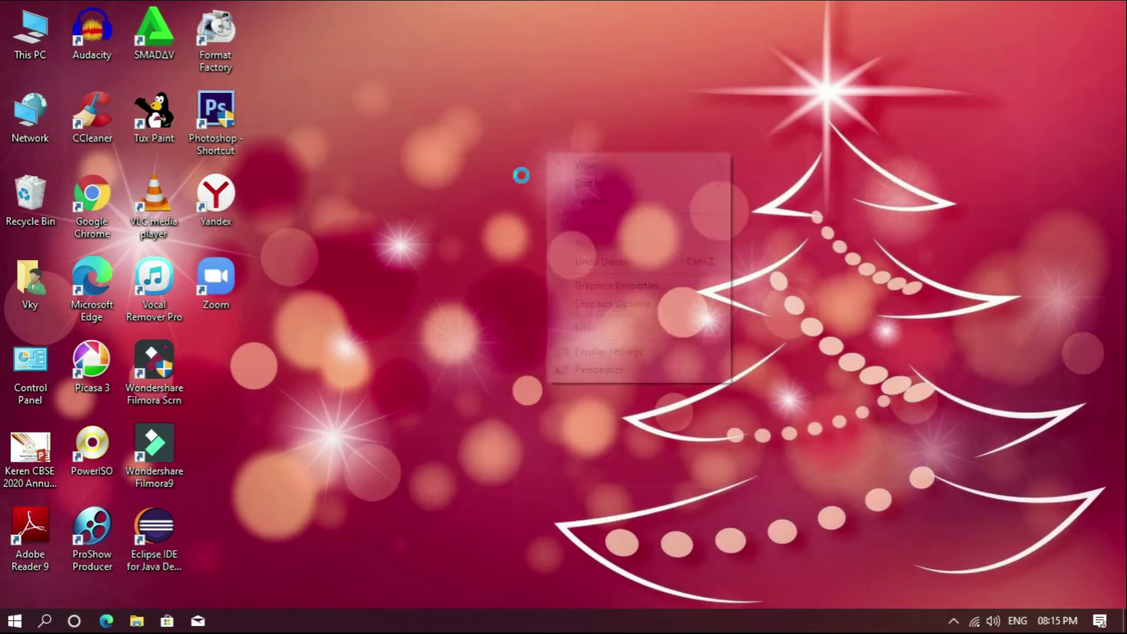
left_click(606, 206)
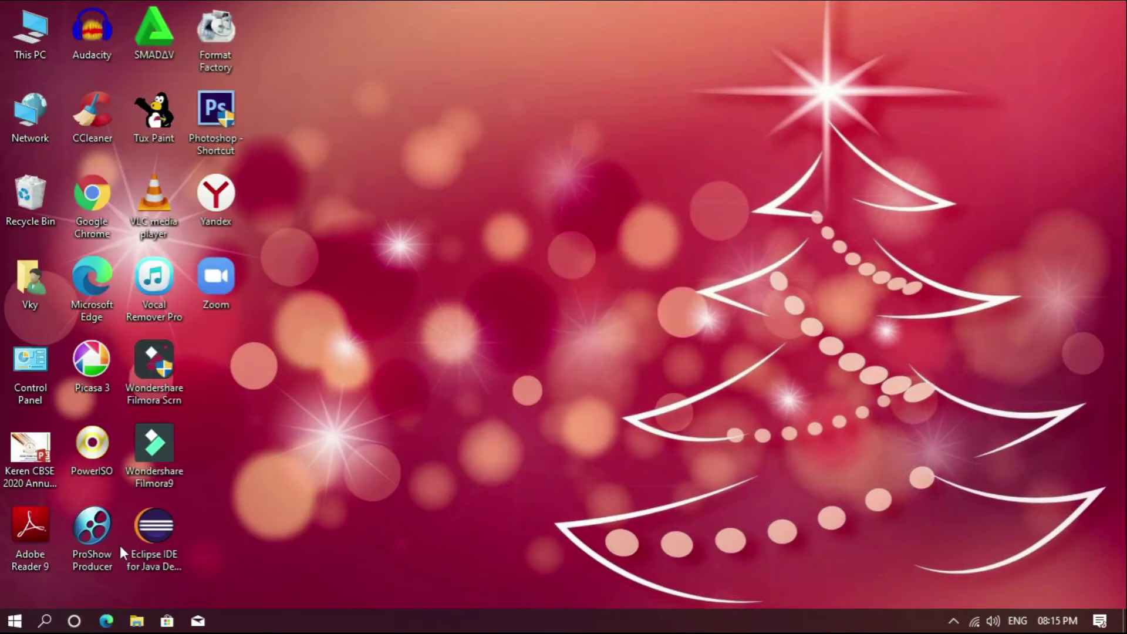
Launch Bulk Rename Utility from the installed programs
left_click(15, 620)
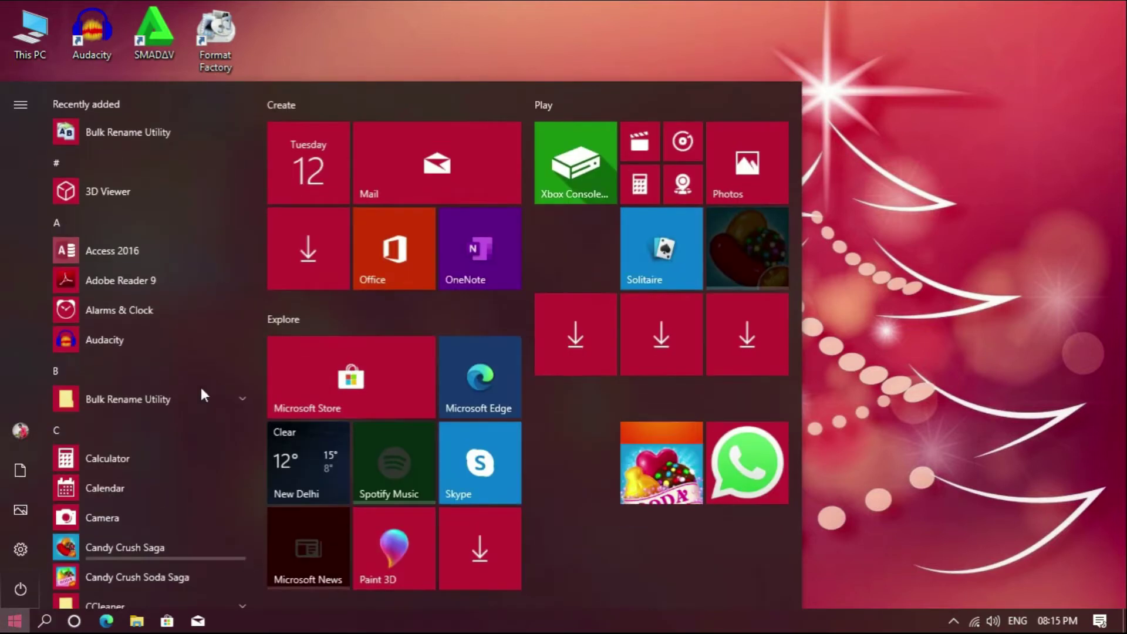
left_click(183, 397)
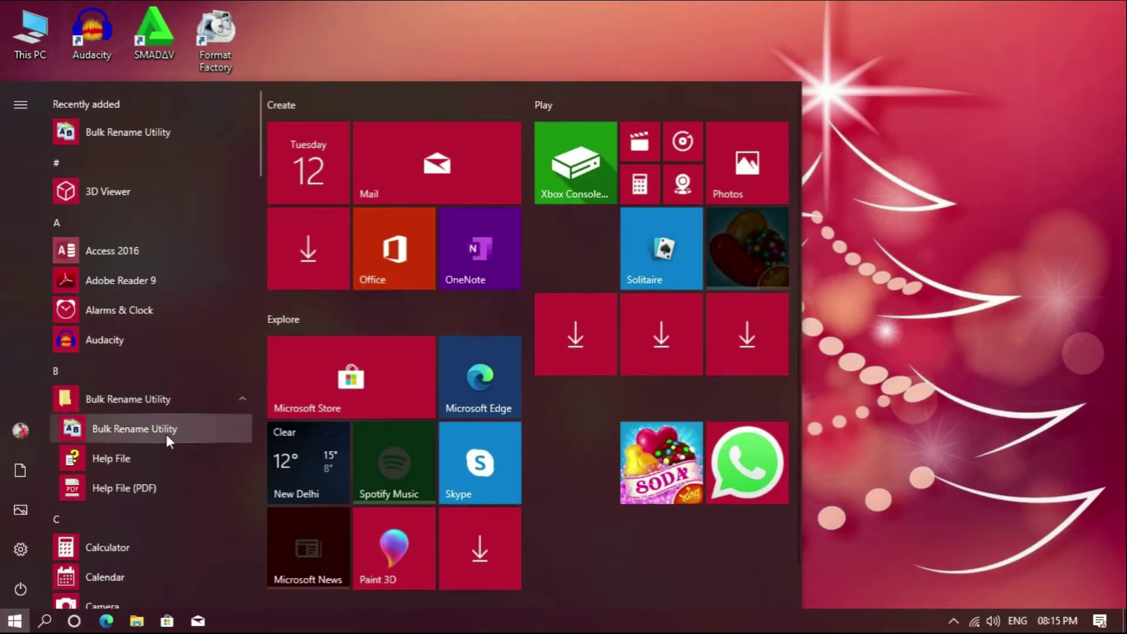
left_click(166, 434)
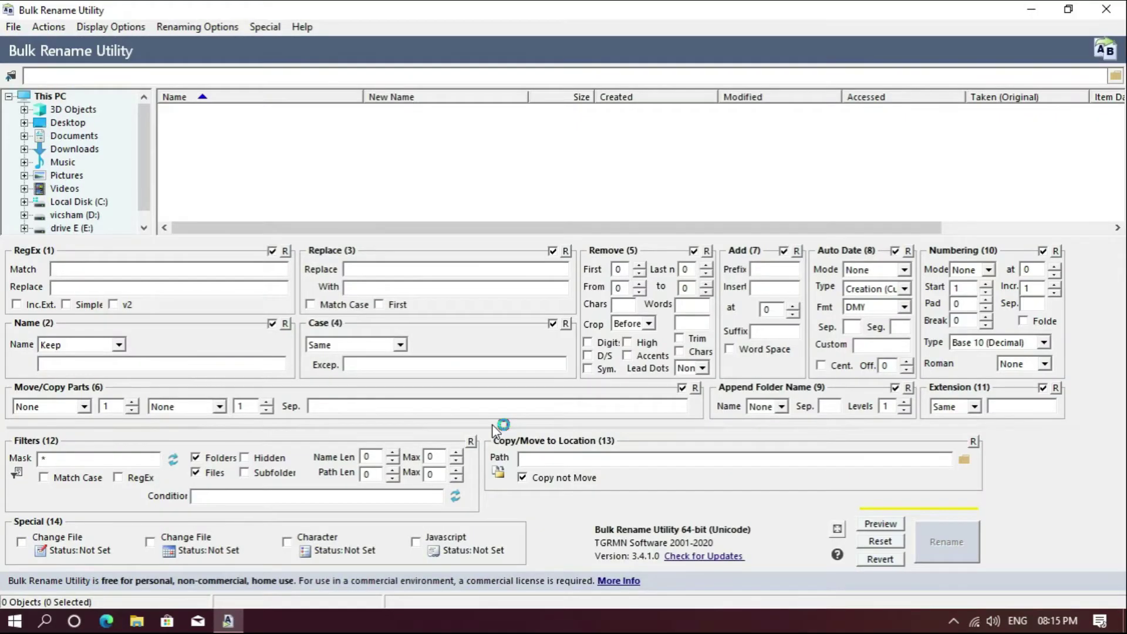
left_click(978, 621)
left_click(992, 449)
Browse to drive E and open the "2020 Teachers Video" folder to list its files
left_click(28, 99)
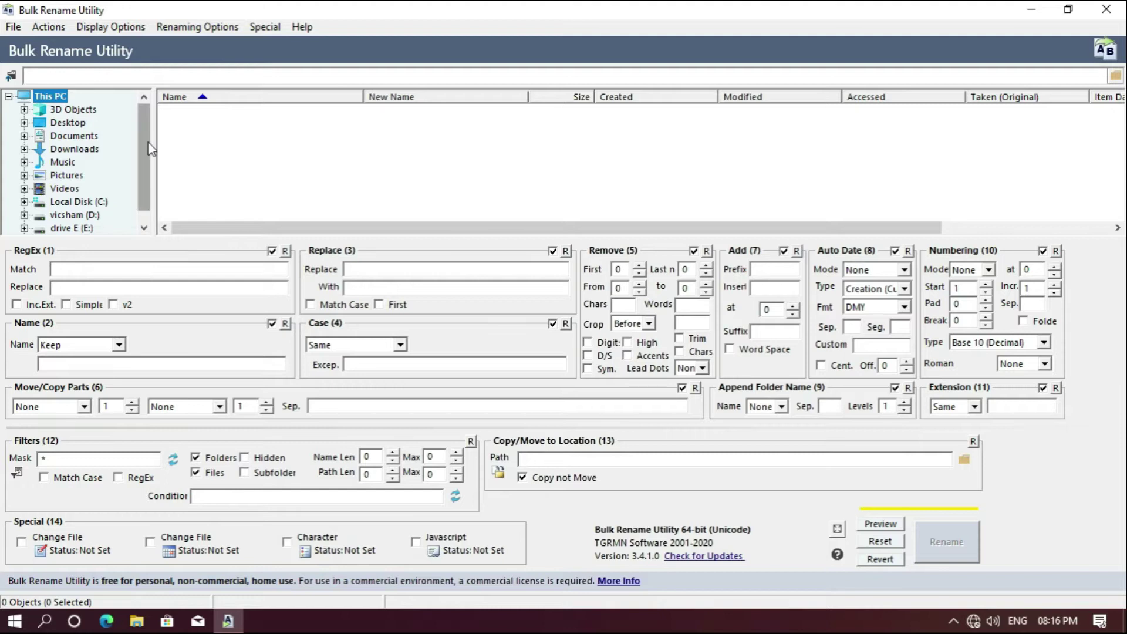
scroll(151, 170, "down", 1)
left_click(69, 213)
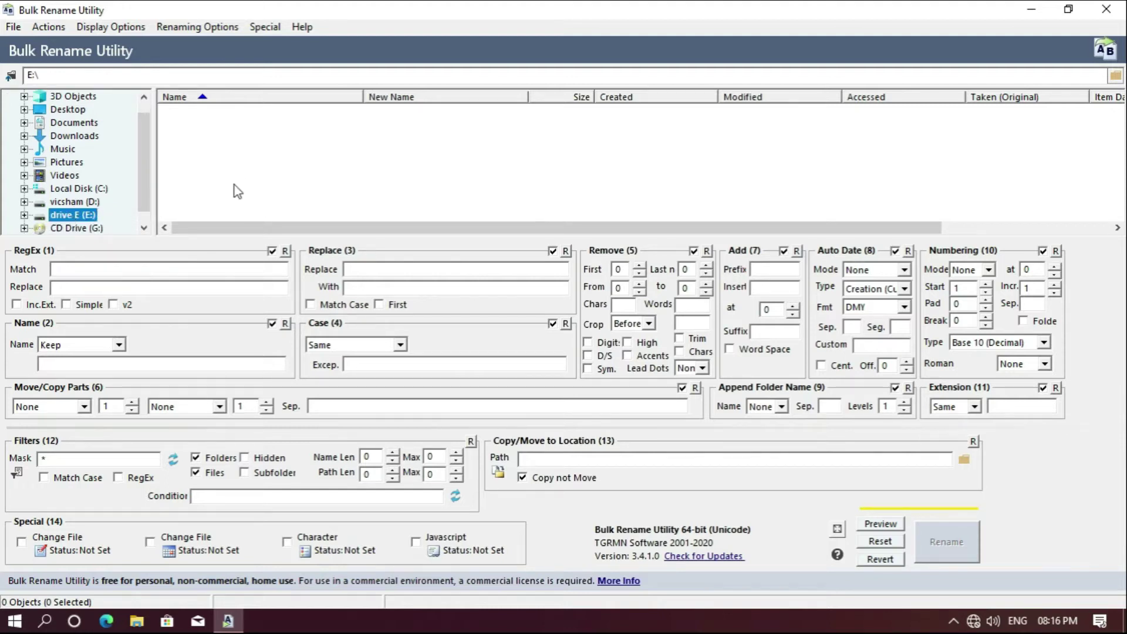
left_click(229, 115)
double_click(231, 120)
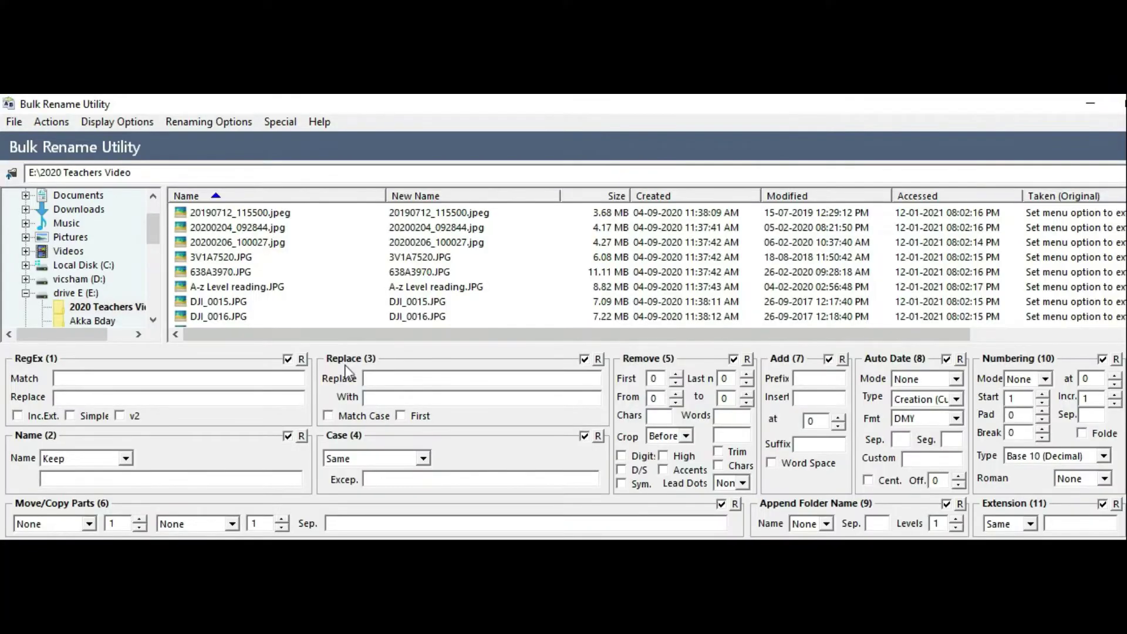
Select all files in the "2020 Teachers Video" folder for renaming
left_click(283, 214)
key("ctrl+a")
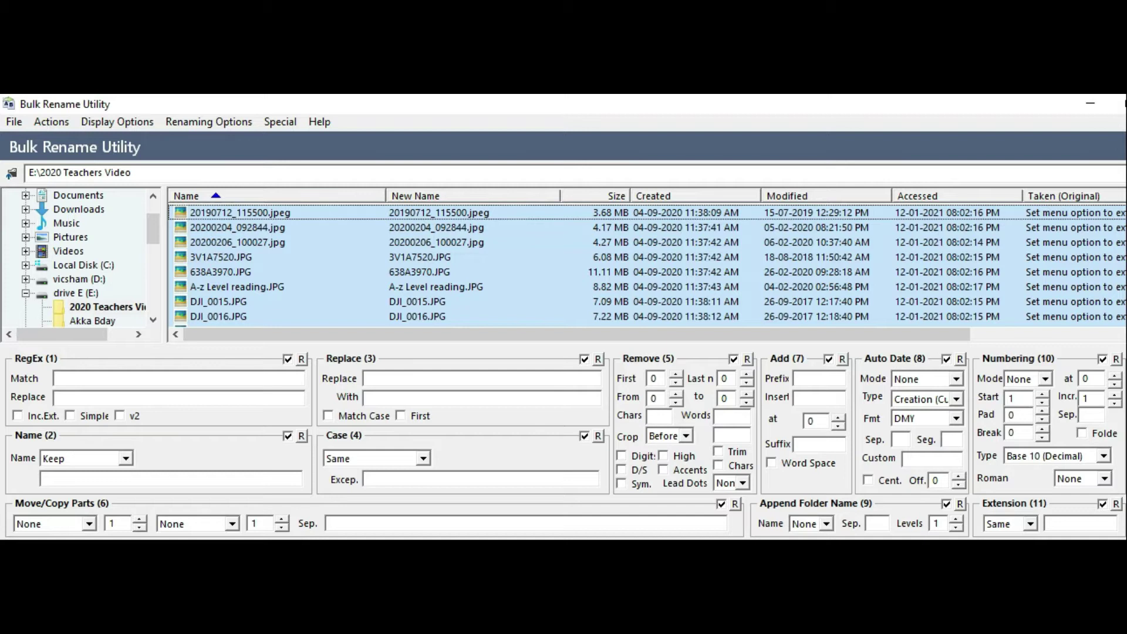
scroll(737, 325, "down", 2)
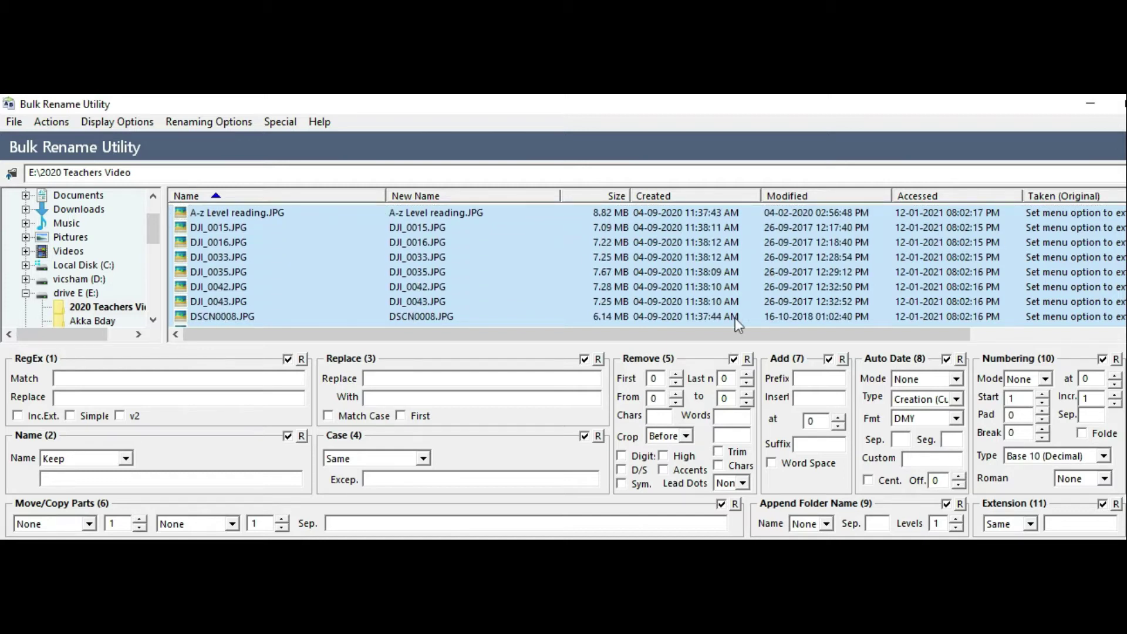
Try a RegEx rename with "D" as the match and "5" as the replacement
left_click(227, 381)
type("D")
left_click(176, 399)
type("5")
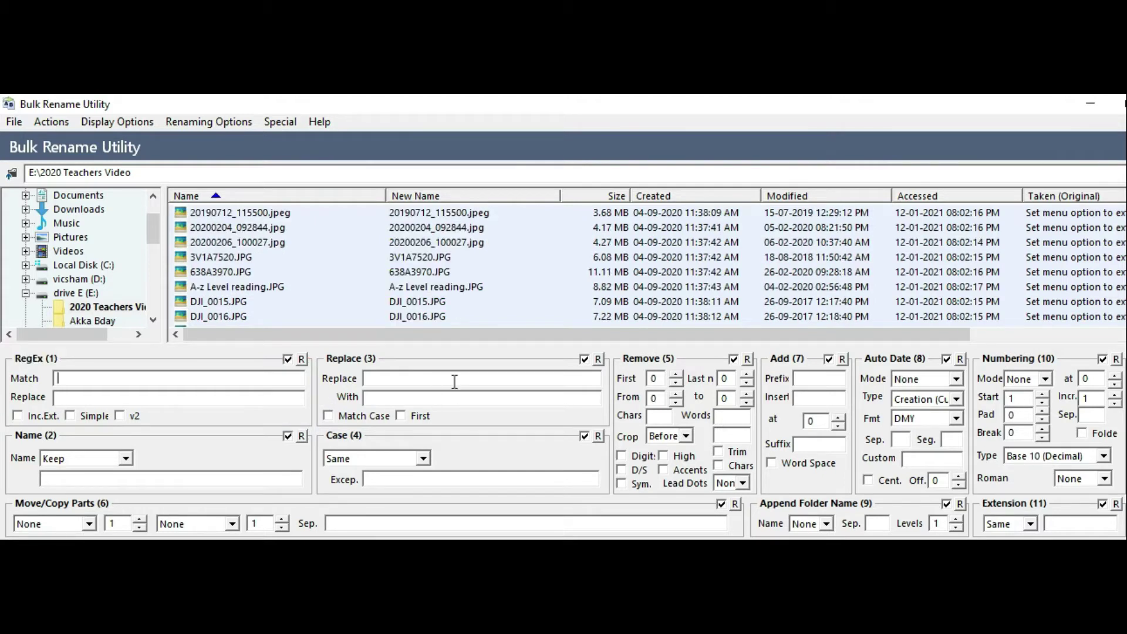
Try replacing "Dji" with "Vky" in the file names, check the previewed names, and reset the Replace settings
left_click(454, 381)
type("D")
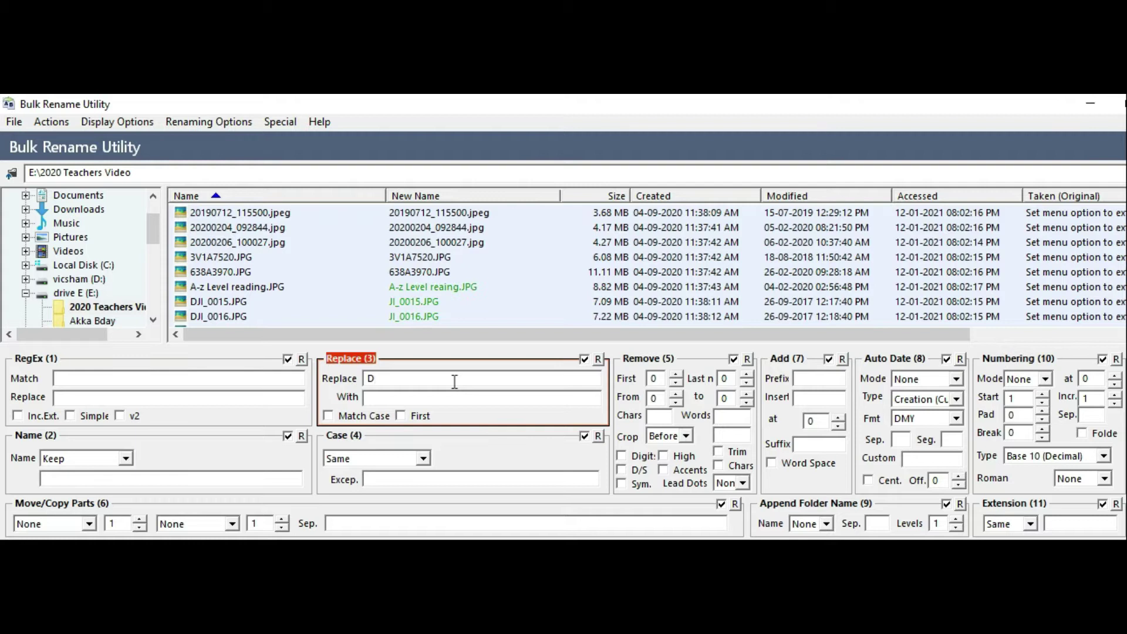
type("ji")
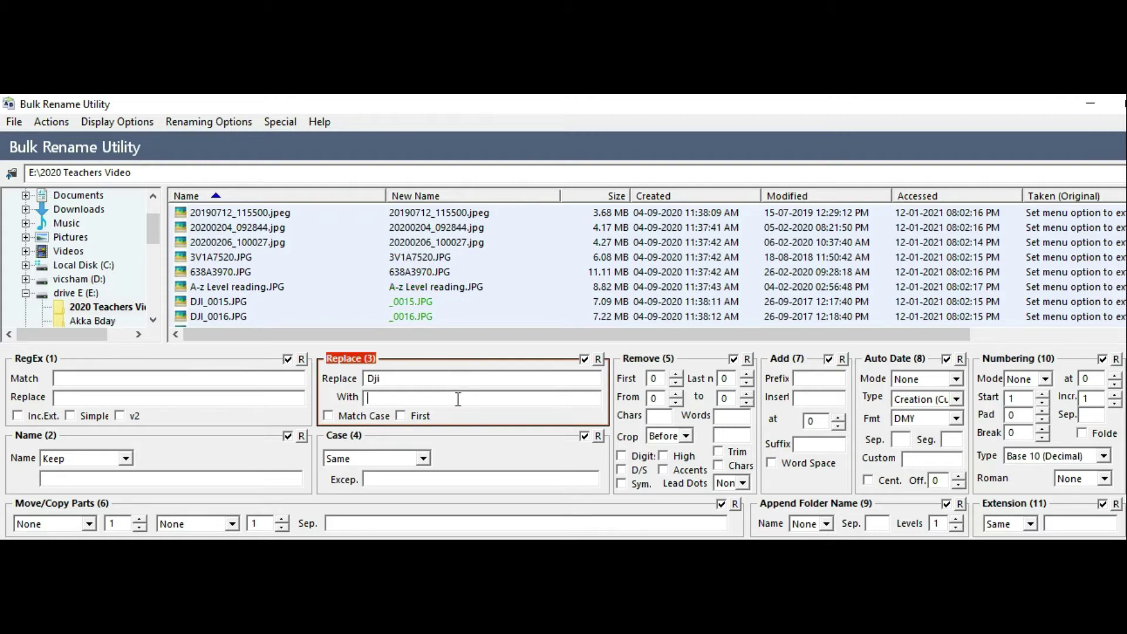
left_click(459, 399)
type("Vky")
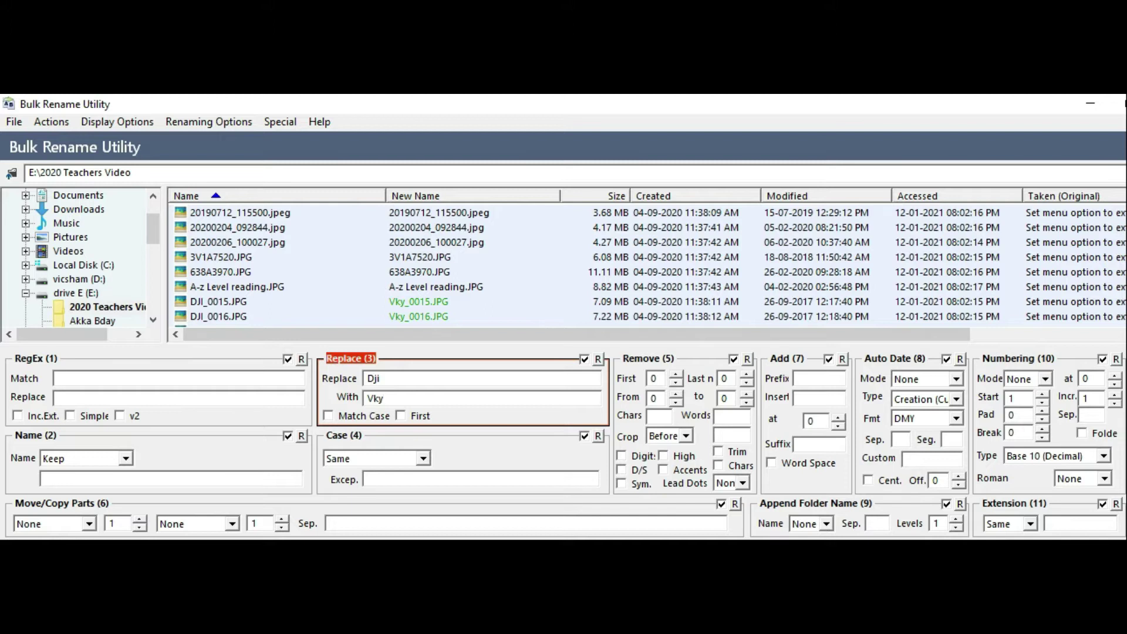
scroll(646, 264, "down", 2)
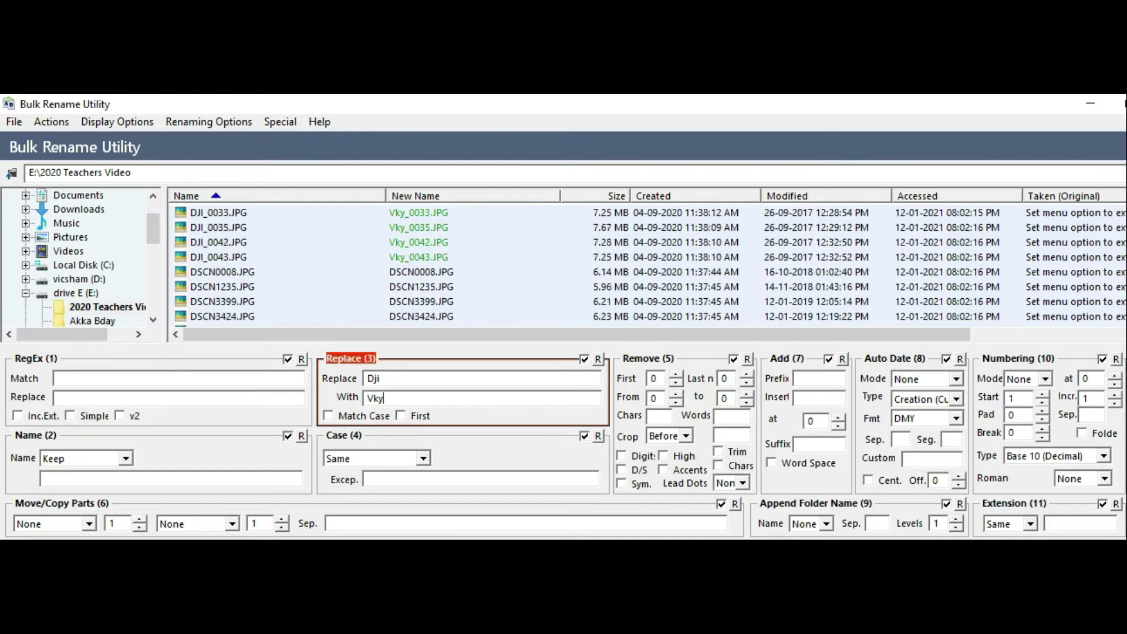
scroll(645, 264, "up", 2)
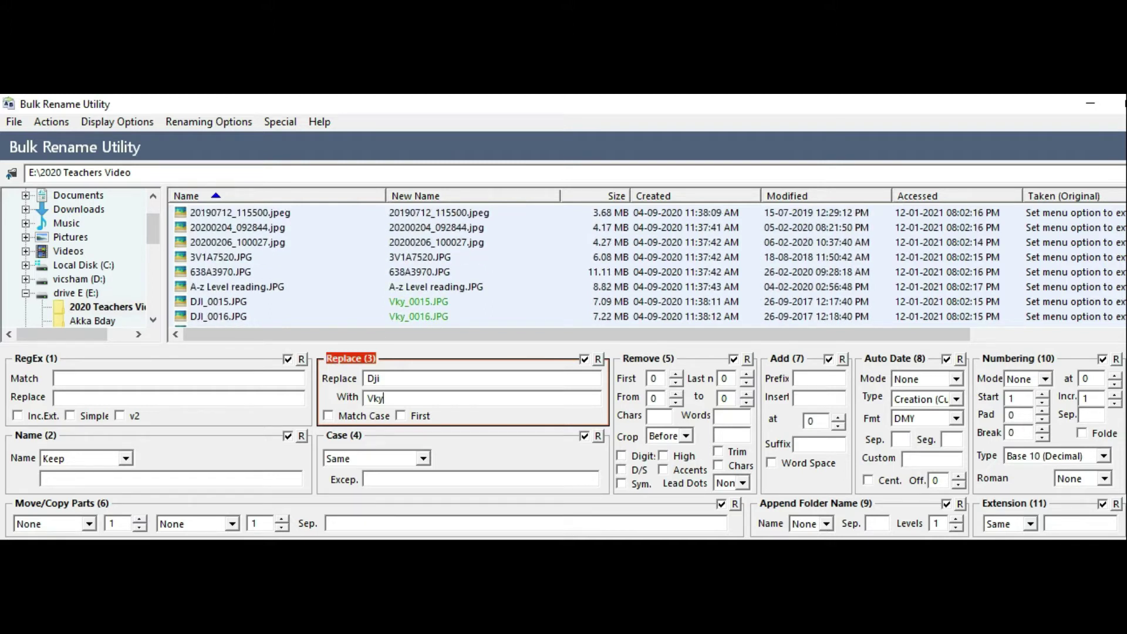
left_click(598, 358)
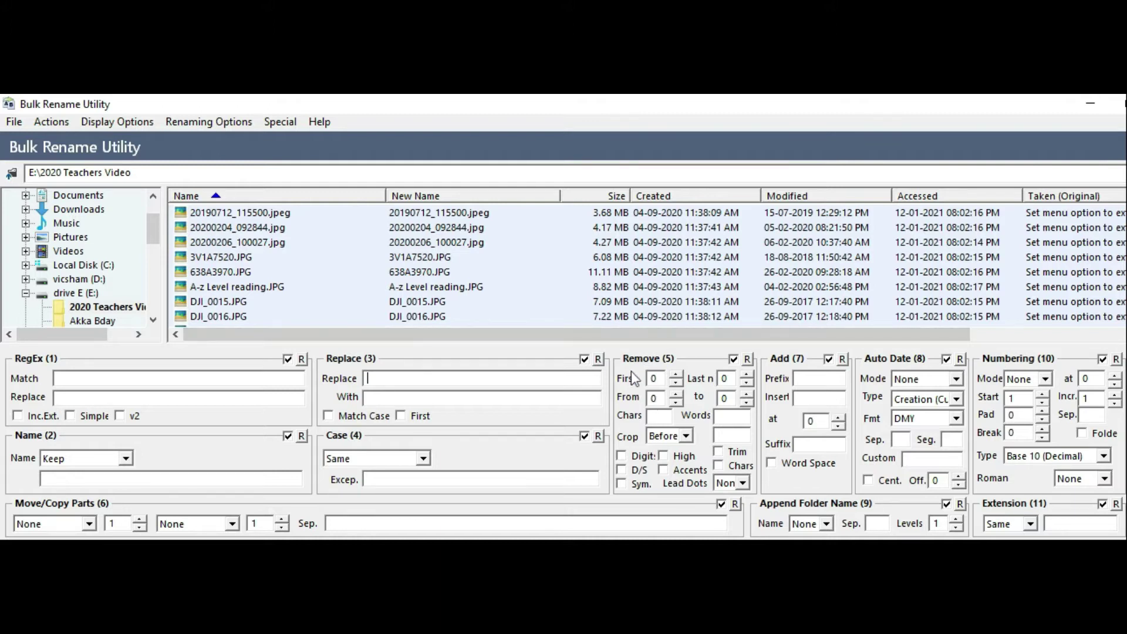
Try removing the first 1 and last 1 characters of the file names, and return both counts to 0
left_click(677, 376)
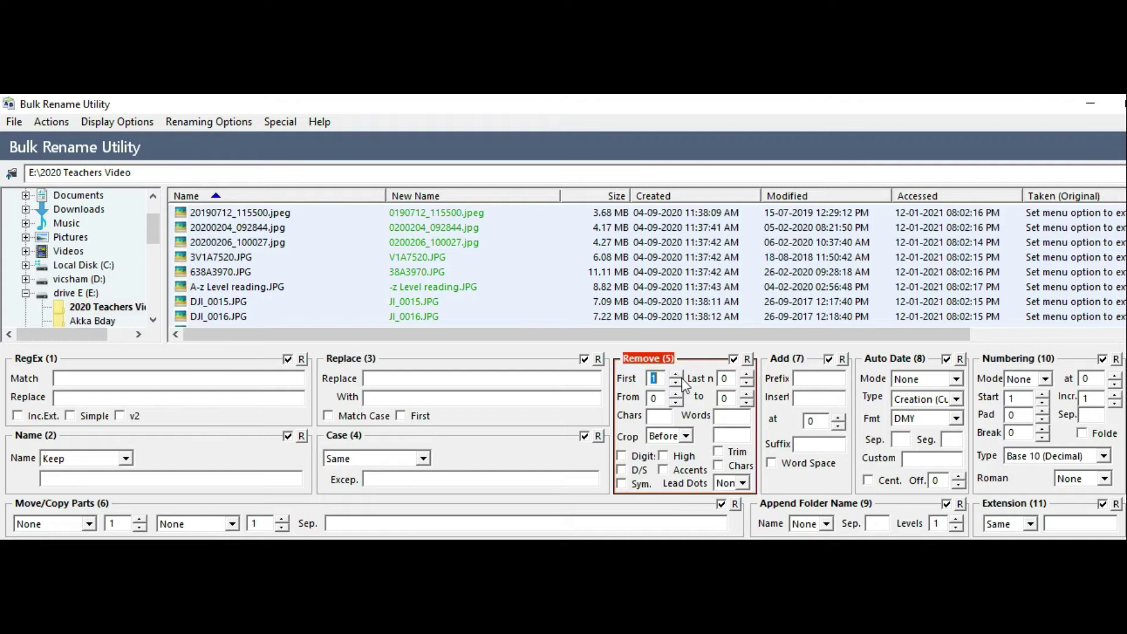
left_click(746, 375)
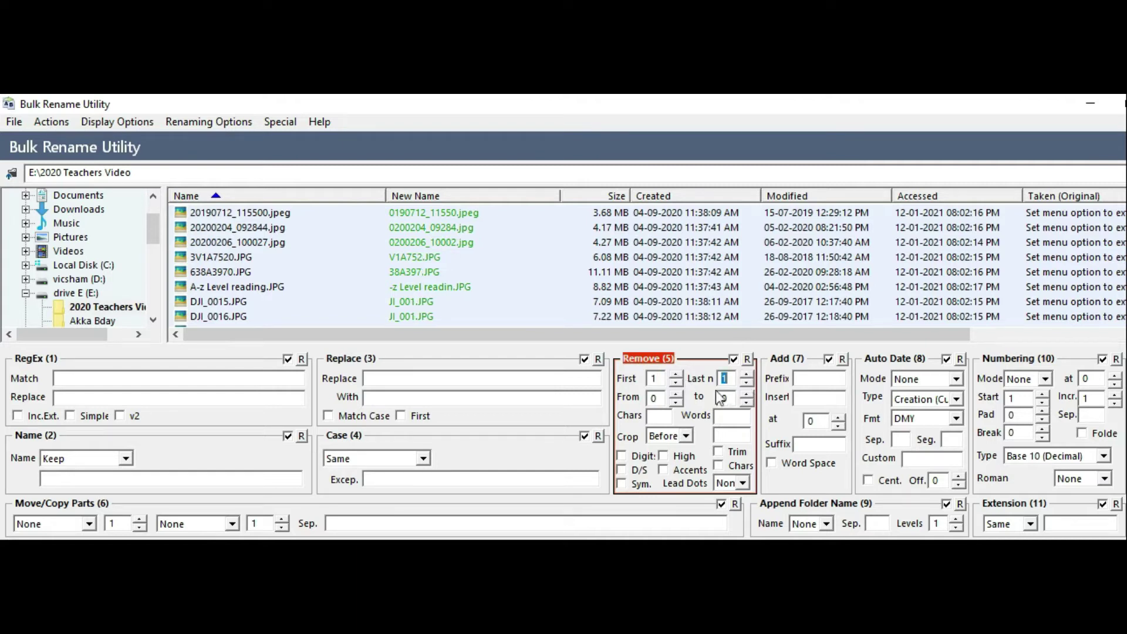
left_click(677, 384)
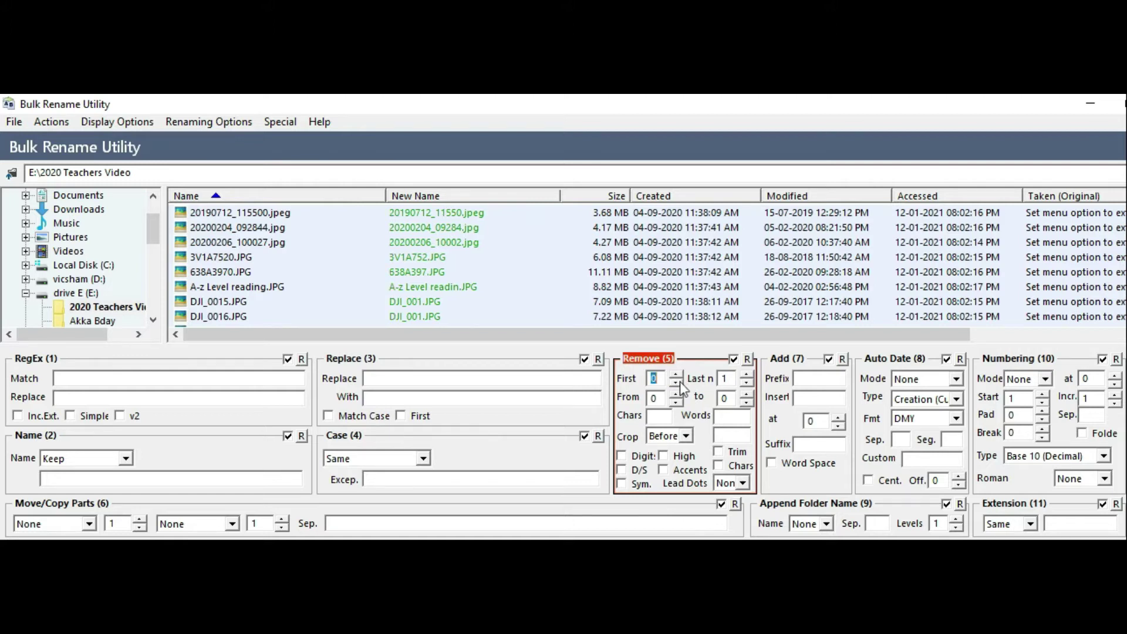
left_click(745, 384)
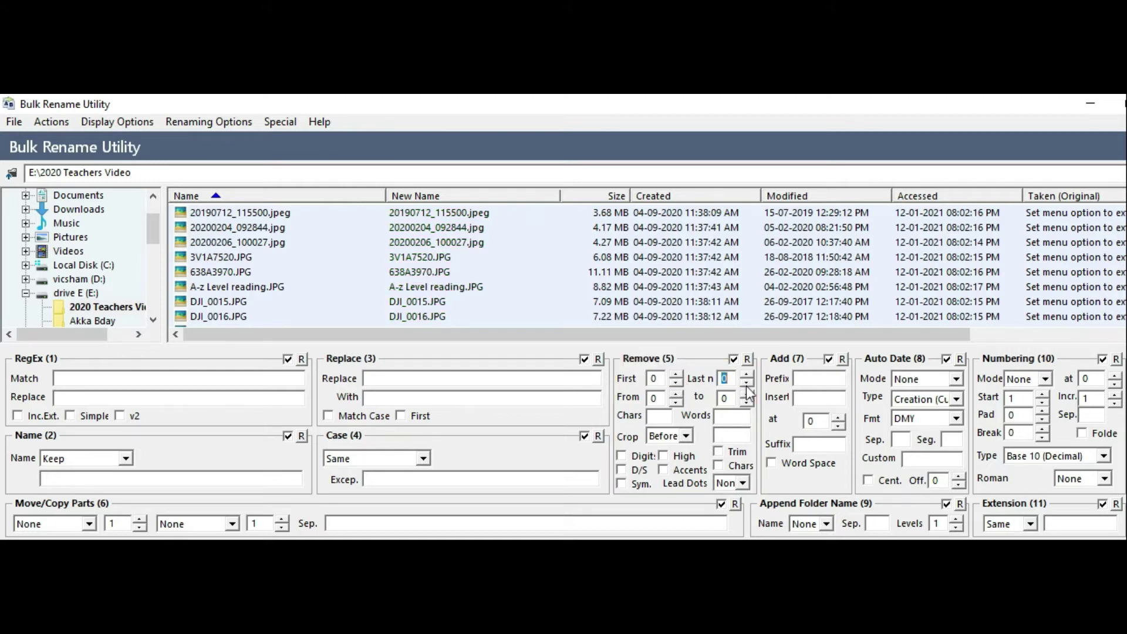
Try removing characters from position 2 to 3 in the file names, and return both positions to 0
left_click(678, 394)
left_click(677, 393)
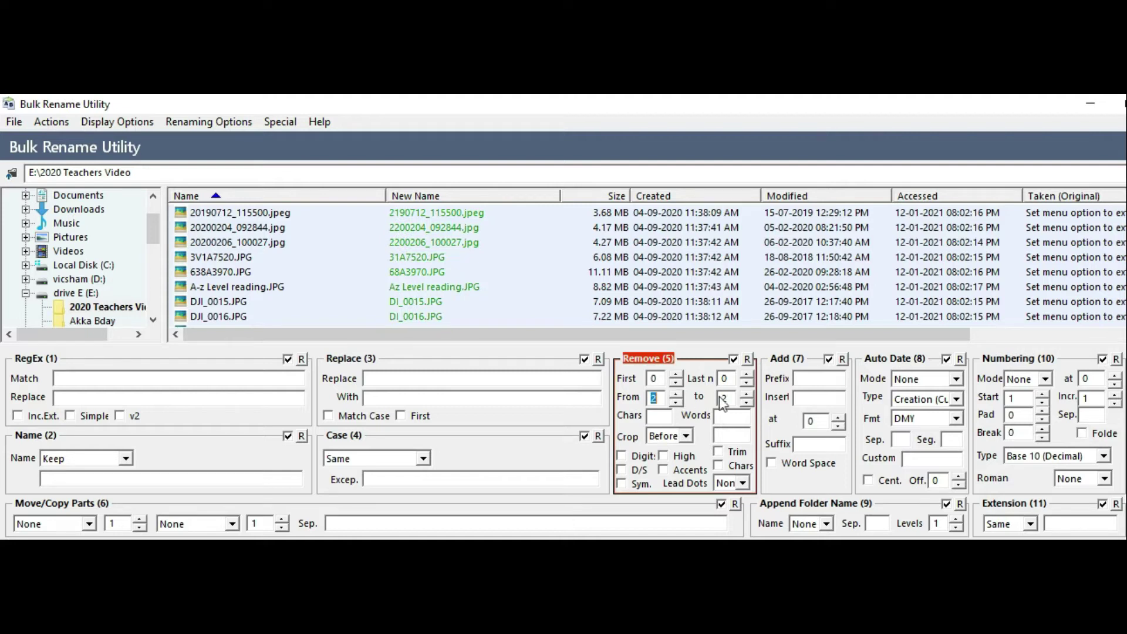
left_click(746, 396)
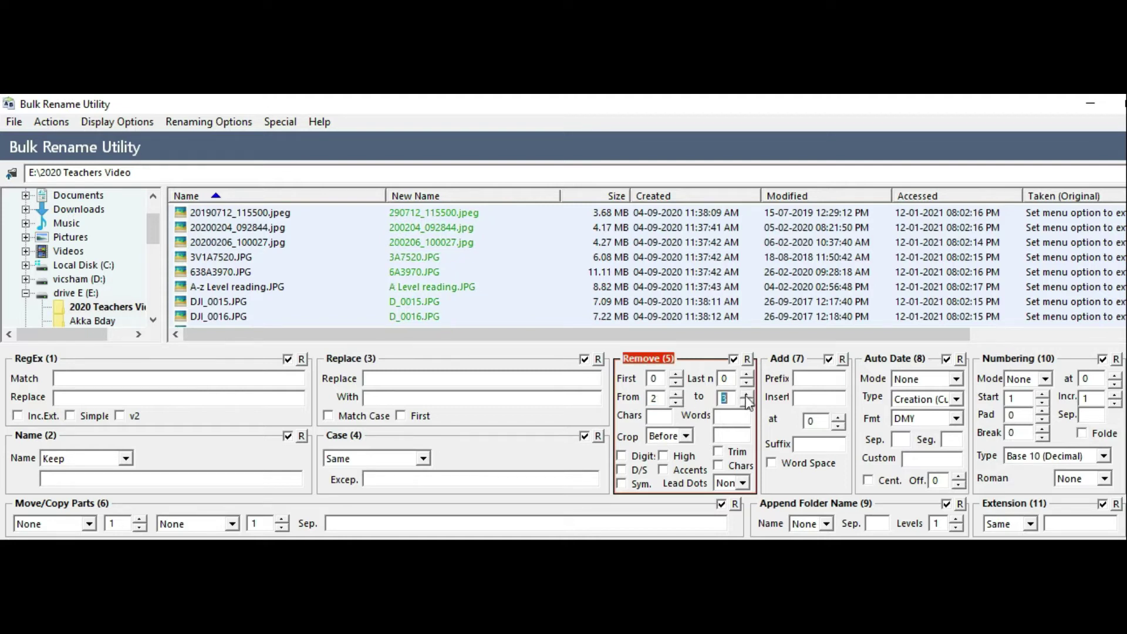
left_click(749, 404)
left_click(749, 404)
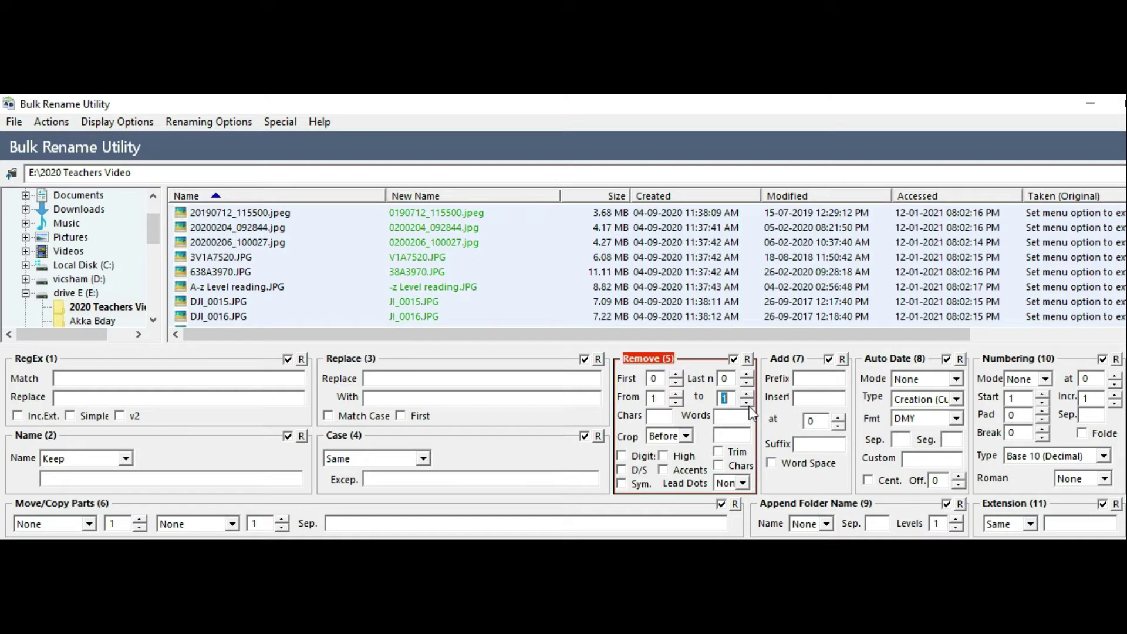
left_click(676, 402)
left_click(746, 403)
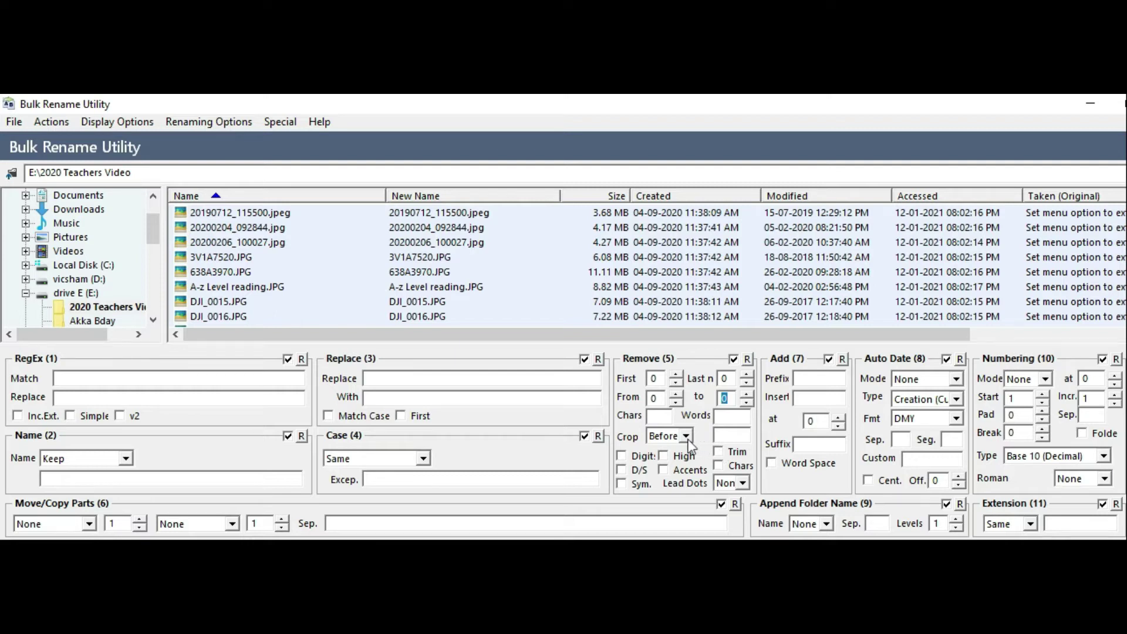
Try cropping the file names before "l" and before "J", look over the crop modes, and clear the crop text
left_click(727, 439)
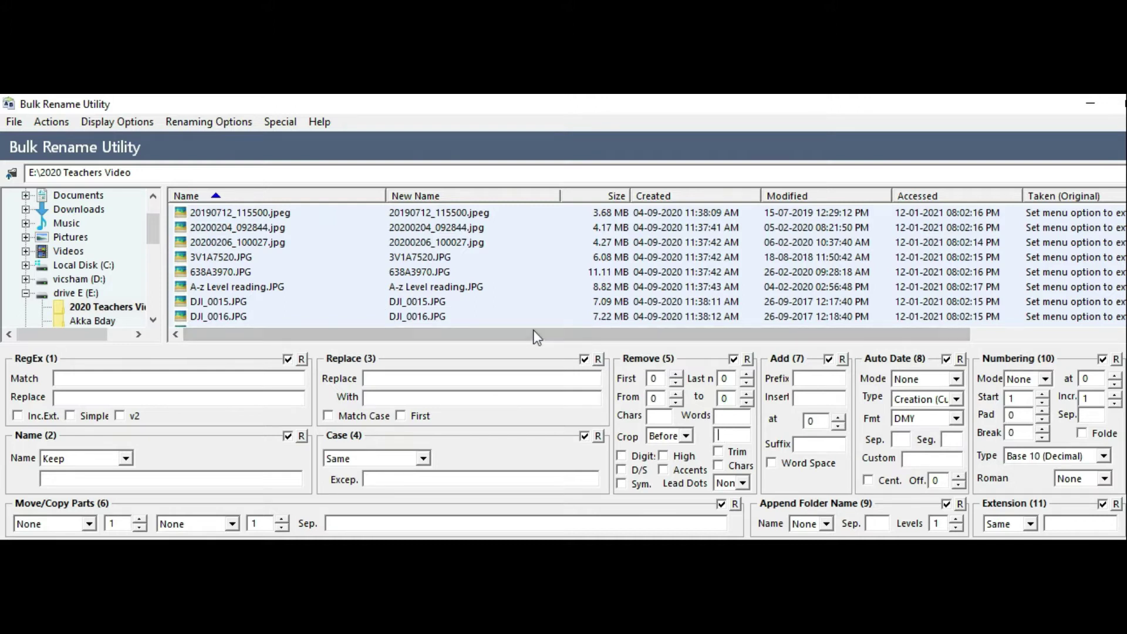
type("l")
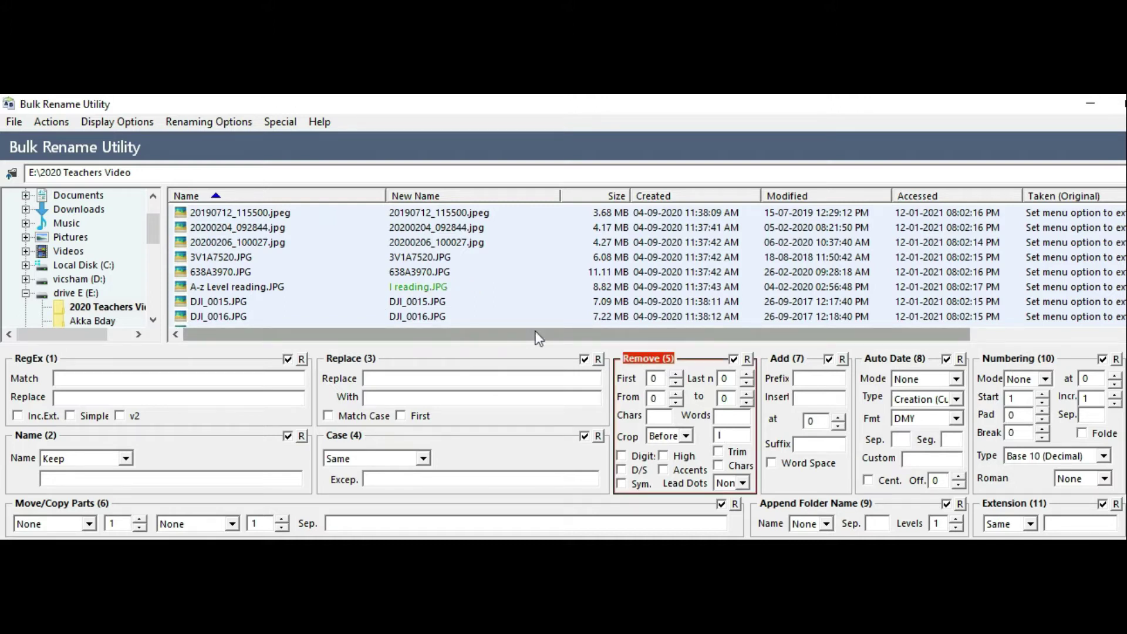
key("BackSpace")
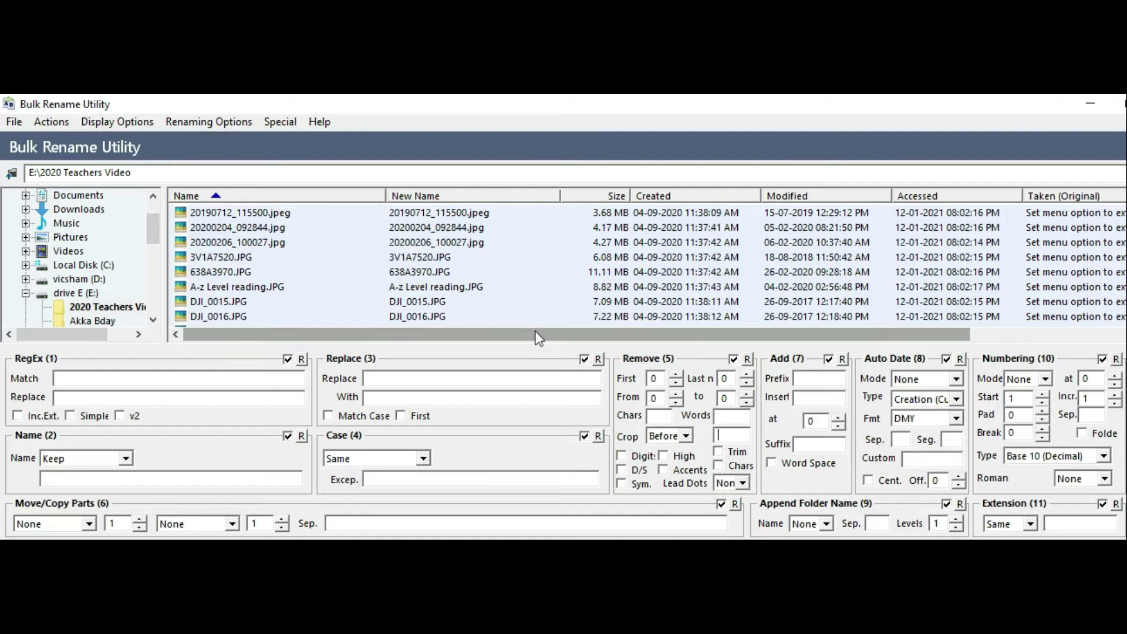
type("J")
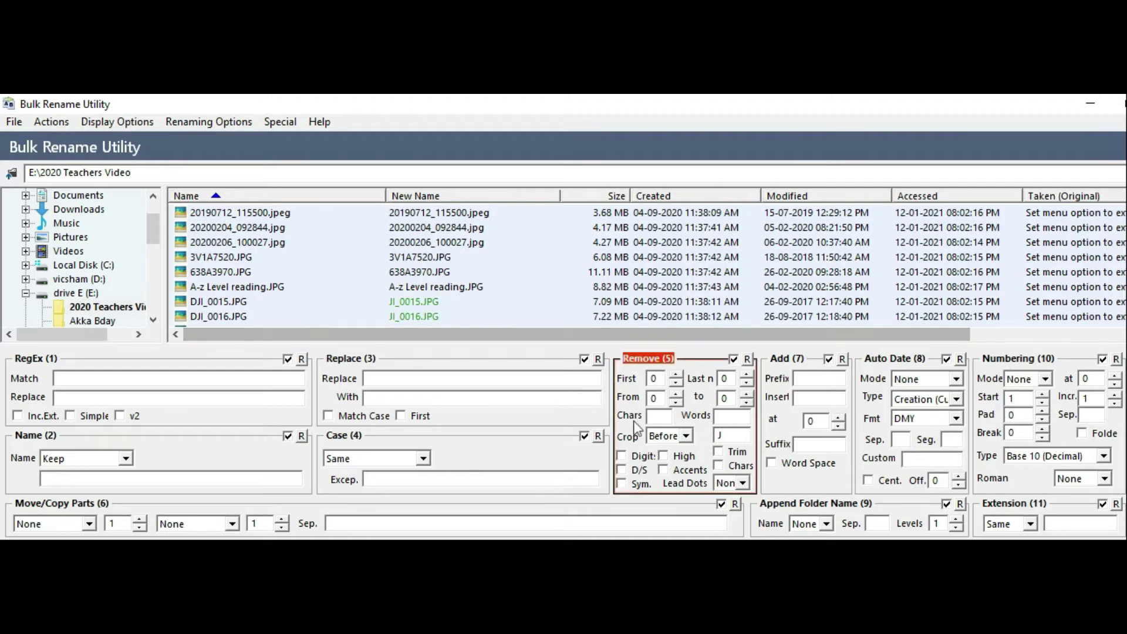
left_click(686, 436)
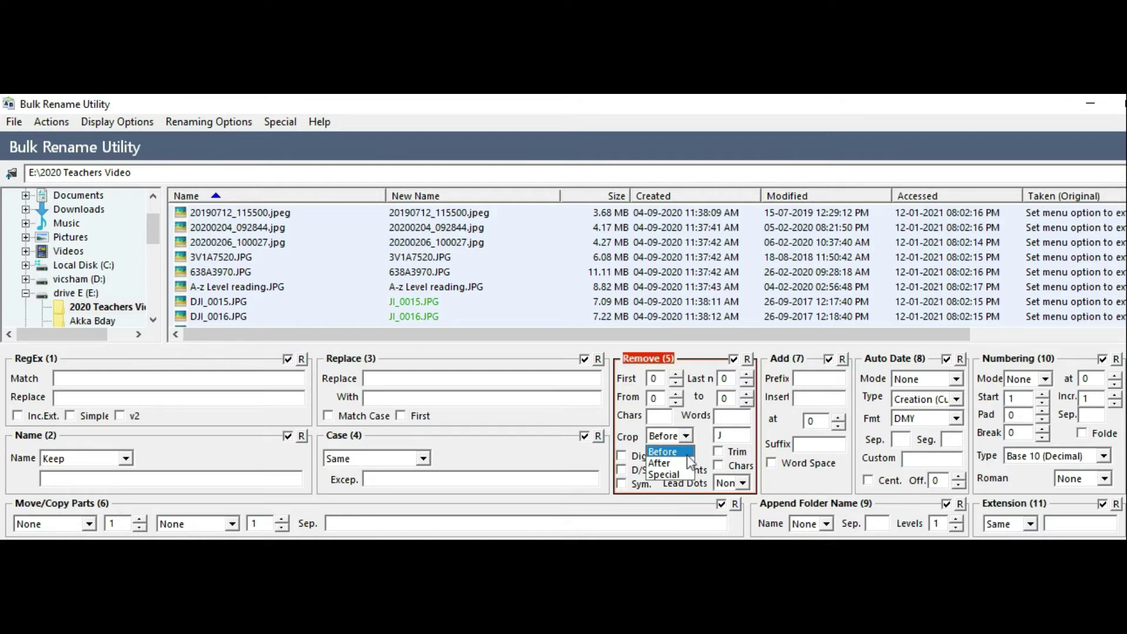
left_click(703, 441)
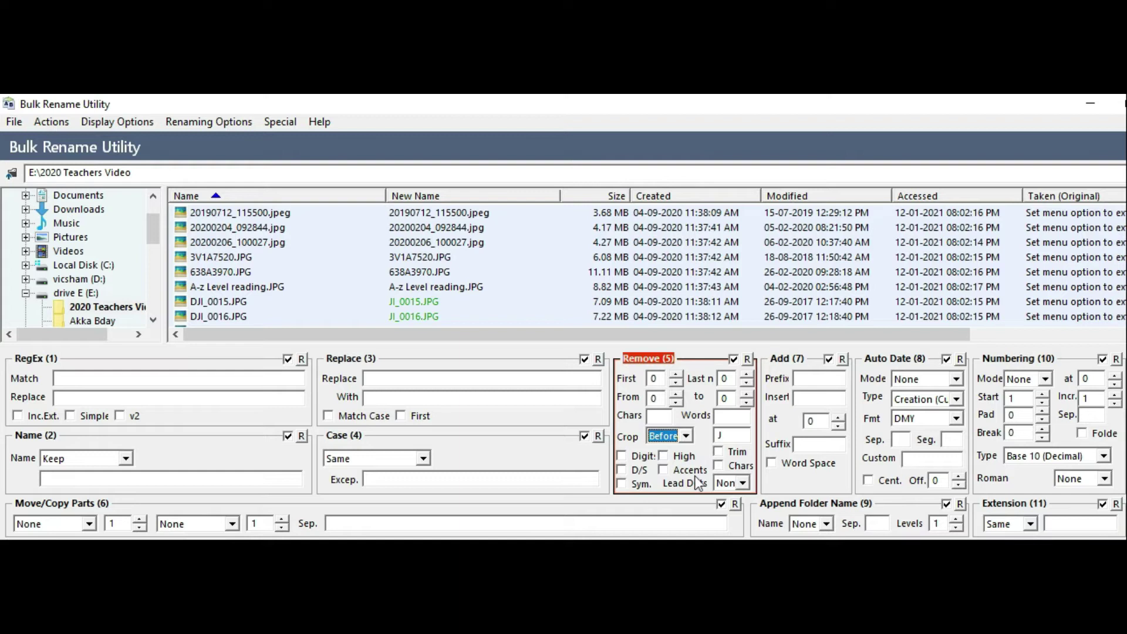
key("BackSpace")
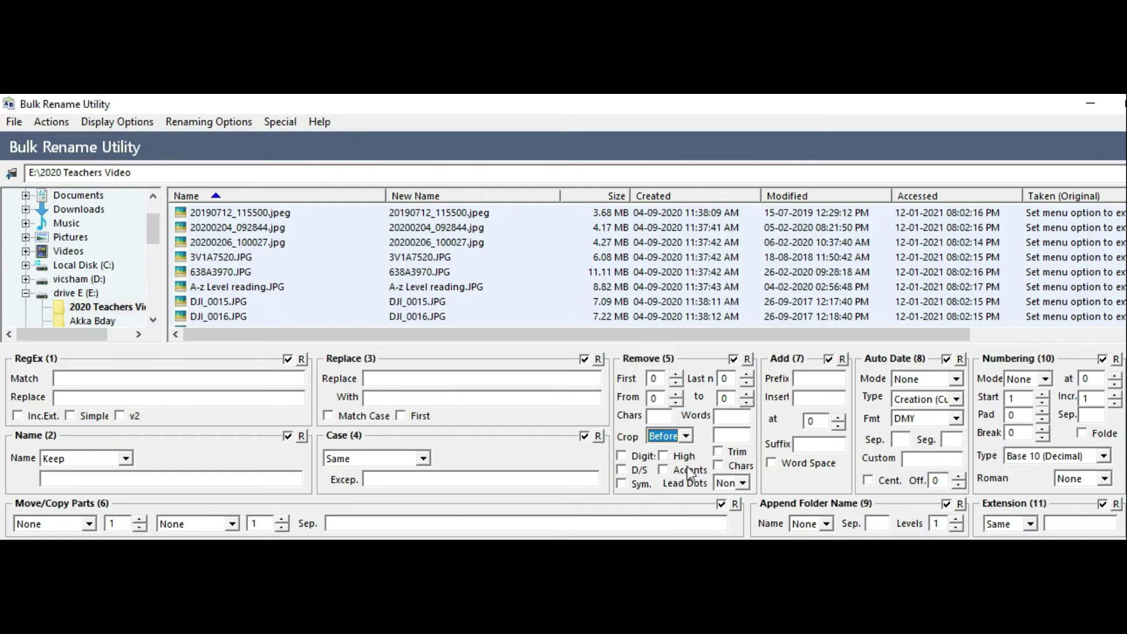
Try the Accents, Chars and Sym. removal options one at a time, switching each off again
left_click(668, 471)
left_click(667, 470)
left_click(717, 466)
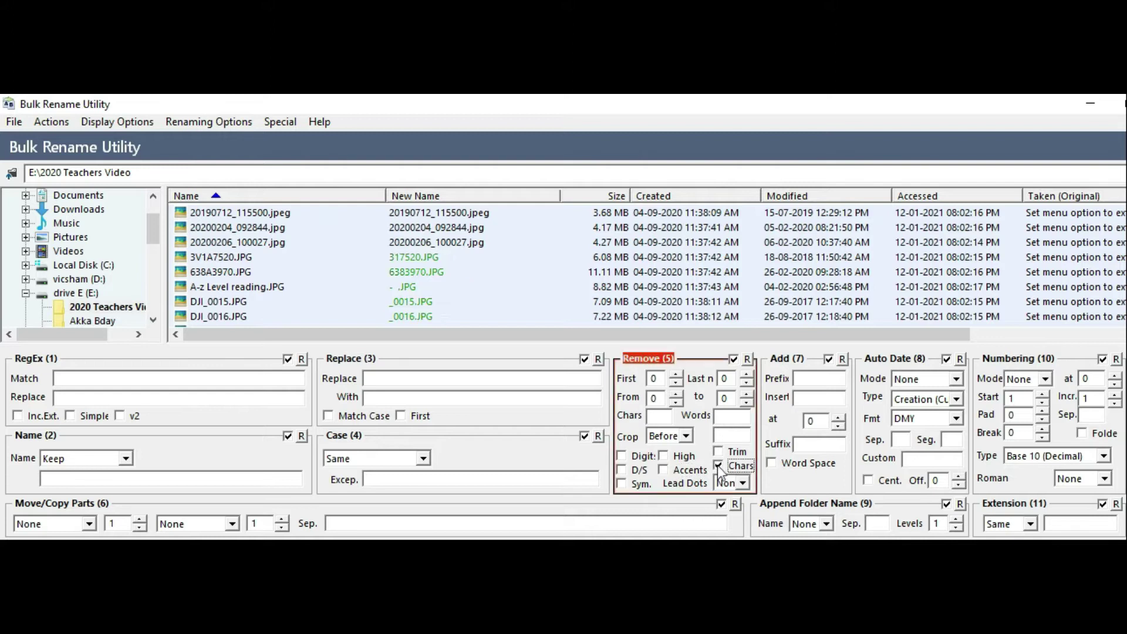
left_click(717, 466)
left_click(624, 481)
left_click(625, 481)
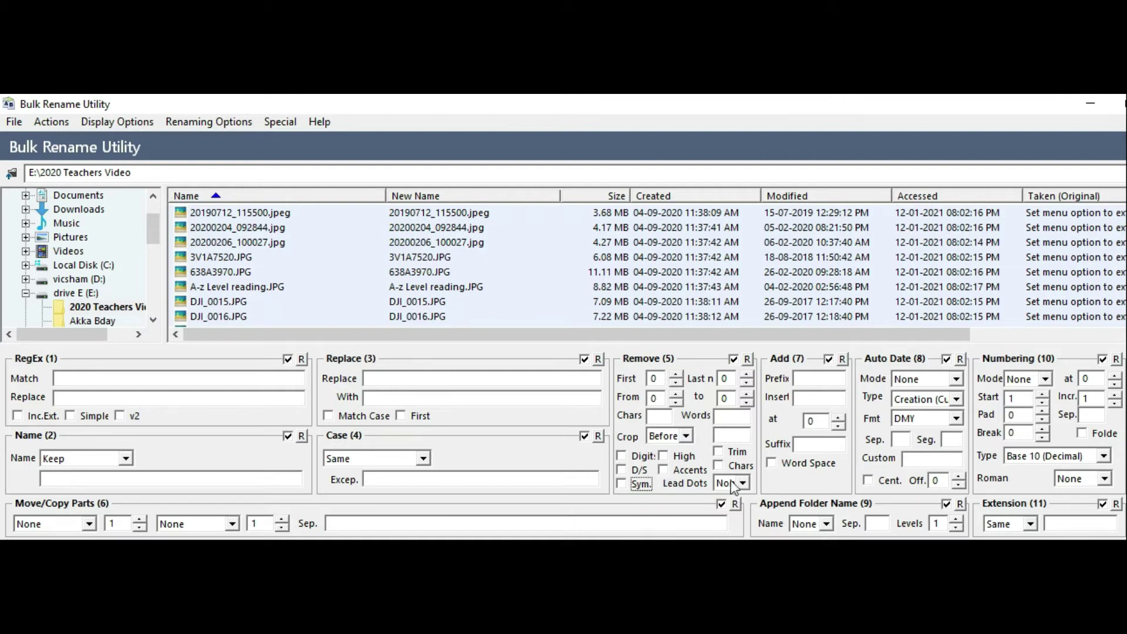
Add the prefix "file" to the new names of the selected files
key("shift+Tab")
key("shift+Tab")
left_click(819, 382)
type("file")
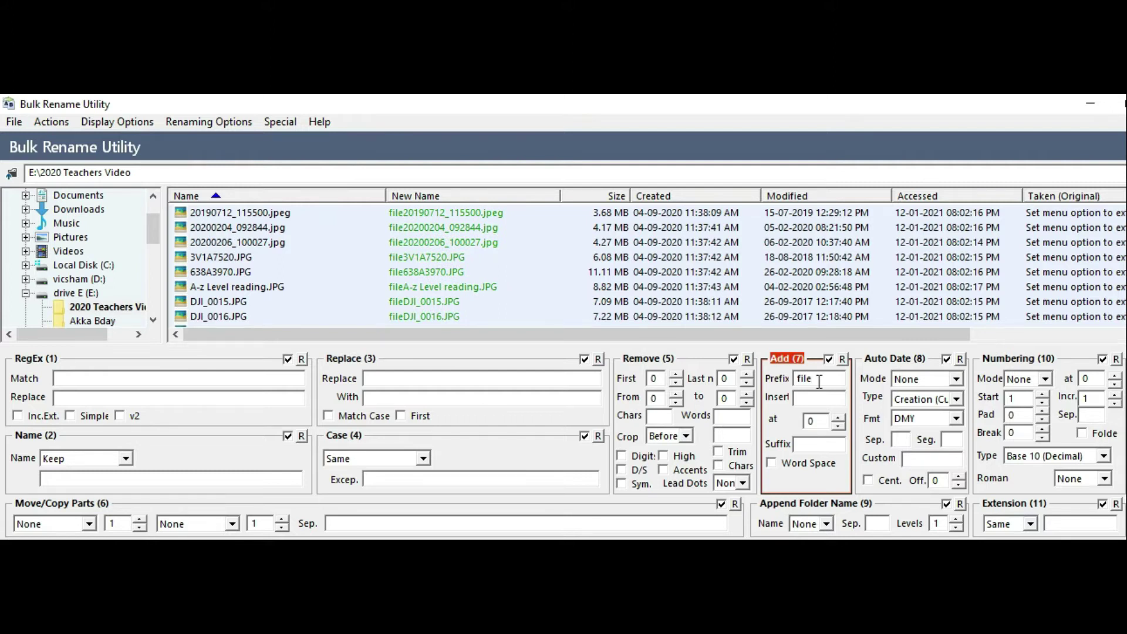
Clear the "file" prefix from the new file names
key("BackSpace")
key("BackSpace")
key("BackSpace")
key("BackSpace")
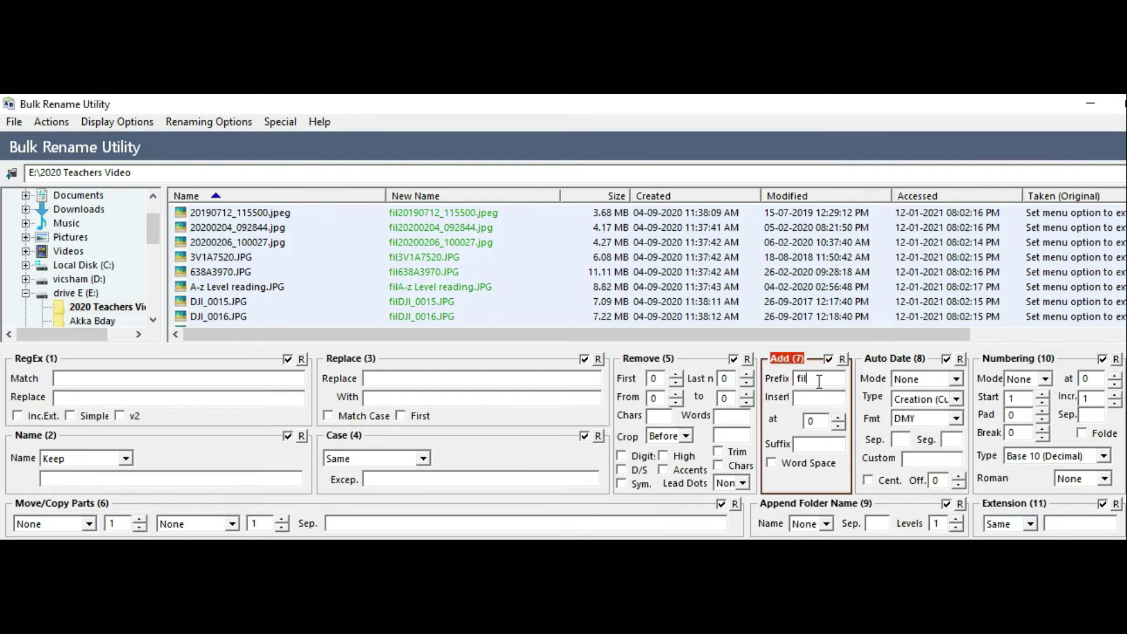
Try "gfff" as the text to insert at position 0, and clear the insert text
left_click(816, 404)
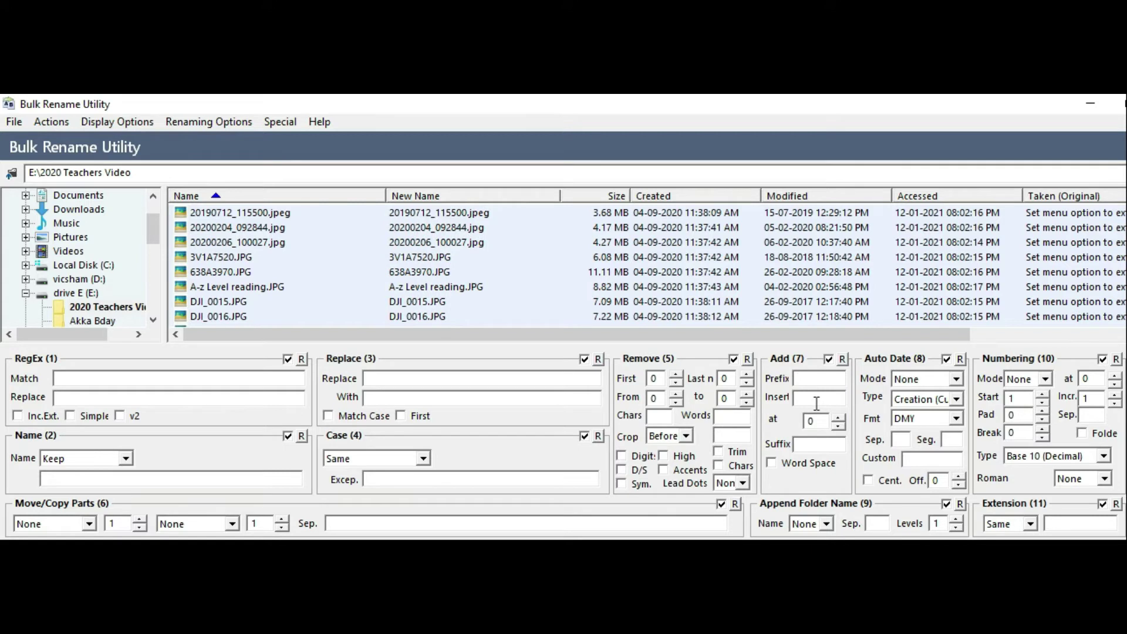
type("gf")
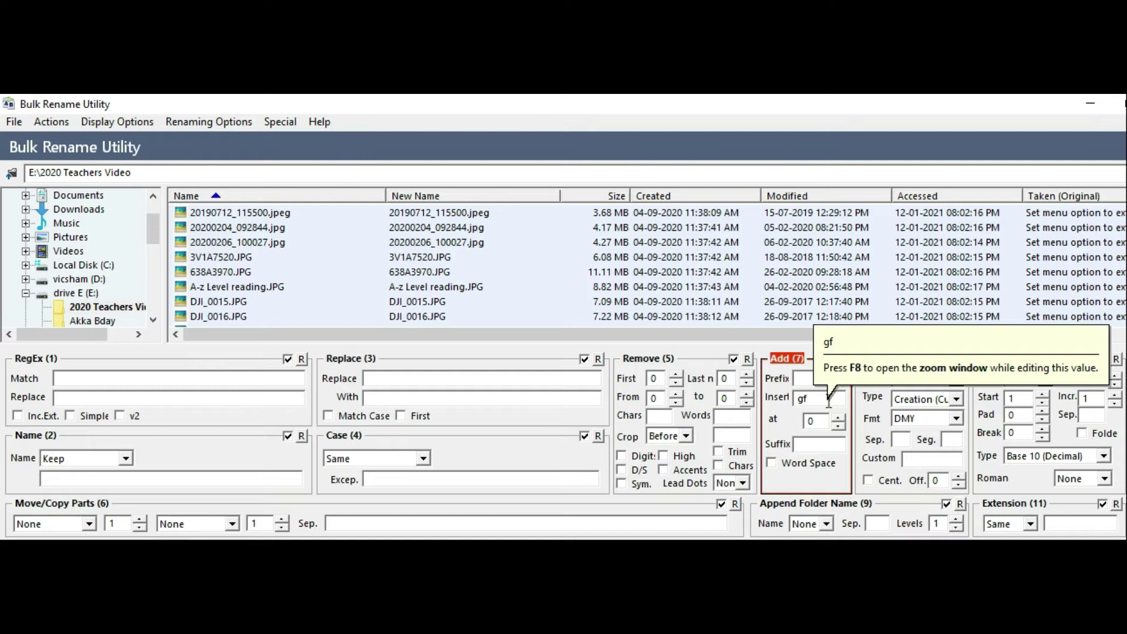
type("ff")
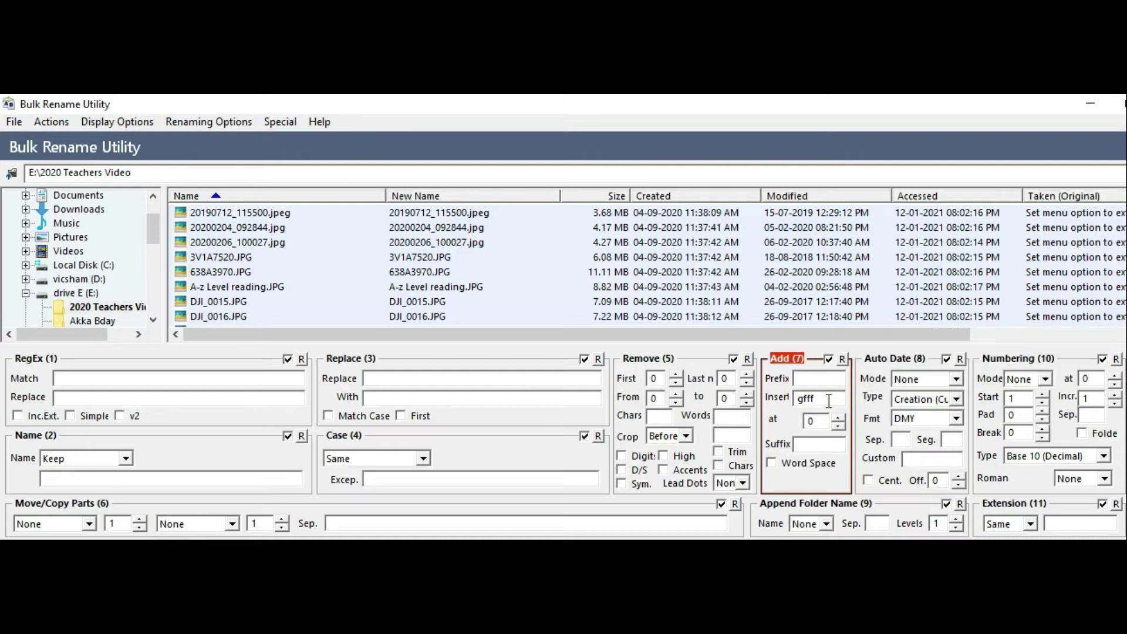
key("BackSpace")
key("BackSpace")
key("BackSpace")
key("BackSpace")
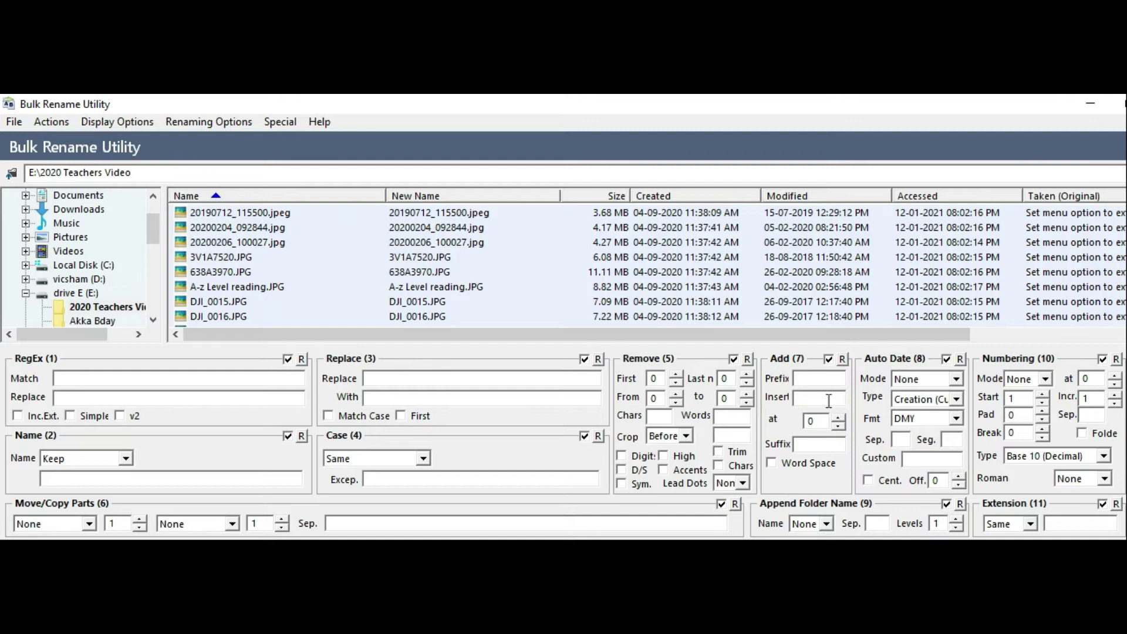
Try inserting "ff" at position 2 of the file names, clear the text and return the position to 0
left_click(838, 418)
left_click(838, 418)
left_click(824, 399)
type("ff")
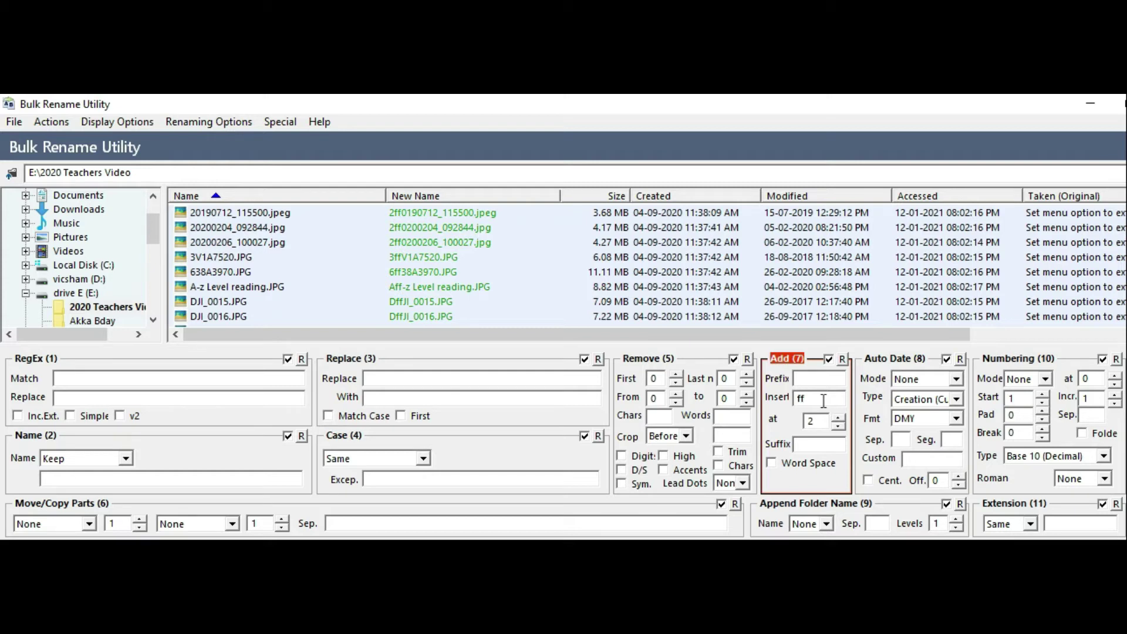
key("BackSpace")
key("BackSpace")
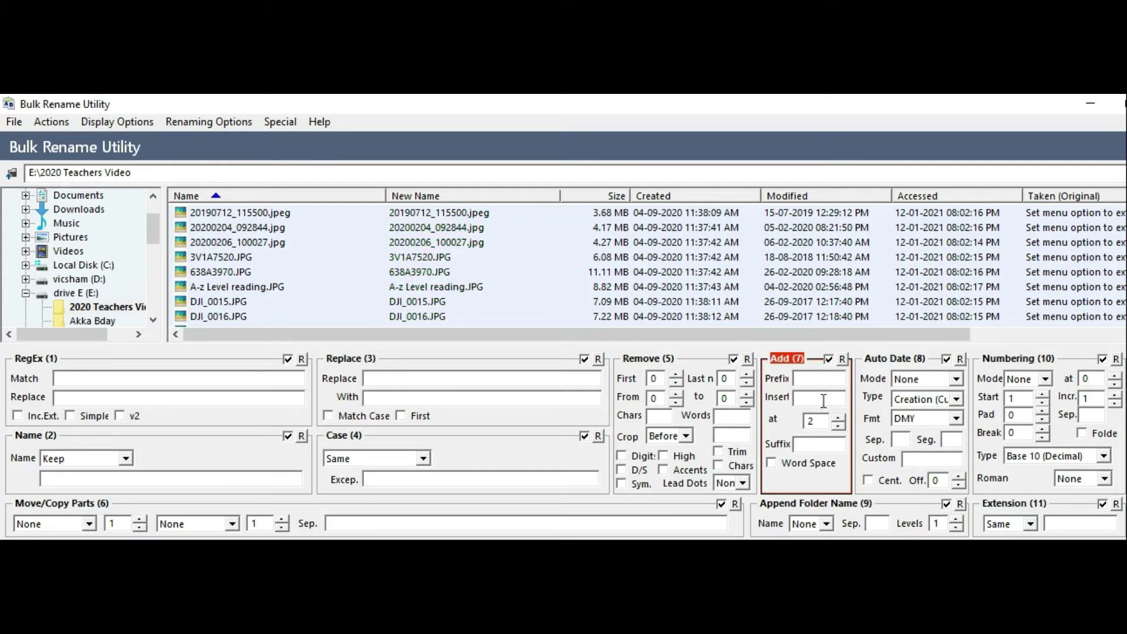
left_click(838, 426)
left_click(839, 426)
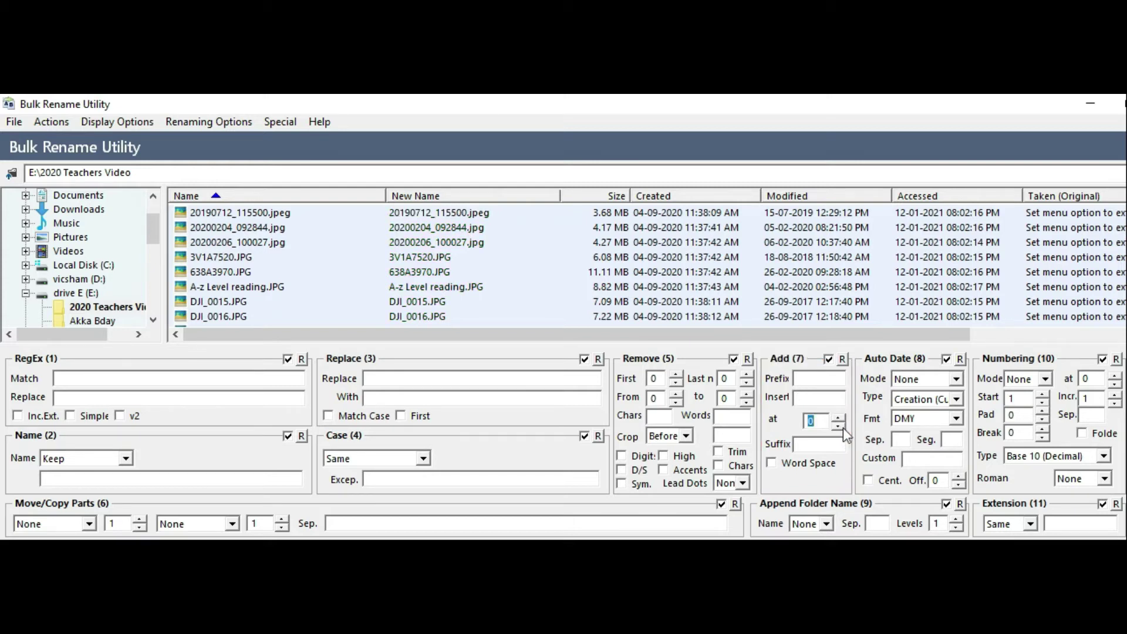
Set the insert position to 2 again and repeat the "ff" insertion, clearing only the text
left_click(838, 417)
left_click(838, 417)
left_click(823, 398)
type("ff")
key("BackSpace")
key("BackSpace")
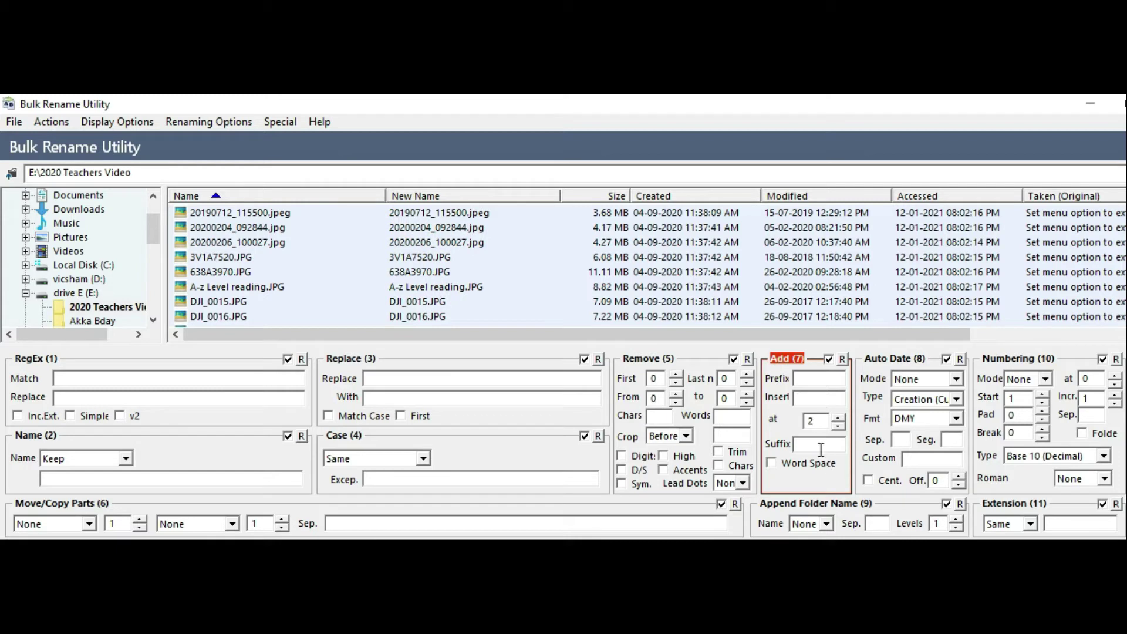
Try adding the suffix "grg" to the file names, and clear the suffix
left_click(819, 446)
type("grg")
key("BackSpace")
key("BackSpace")
key("BackSpace")
Try the Auto Date prefix on the file names, and look over the available date types and formats
left_click(955, 379)
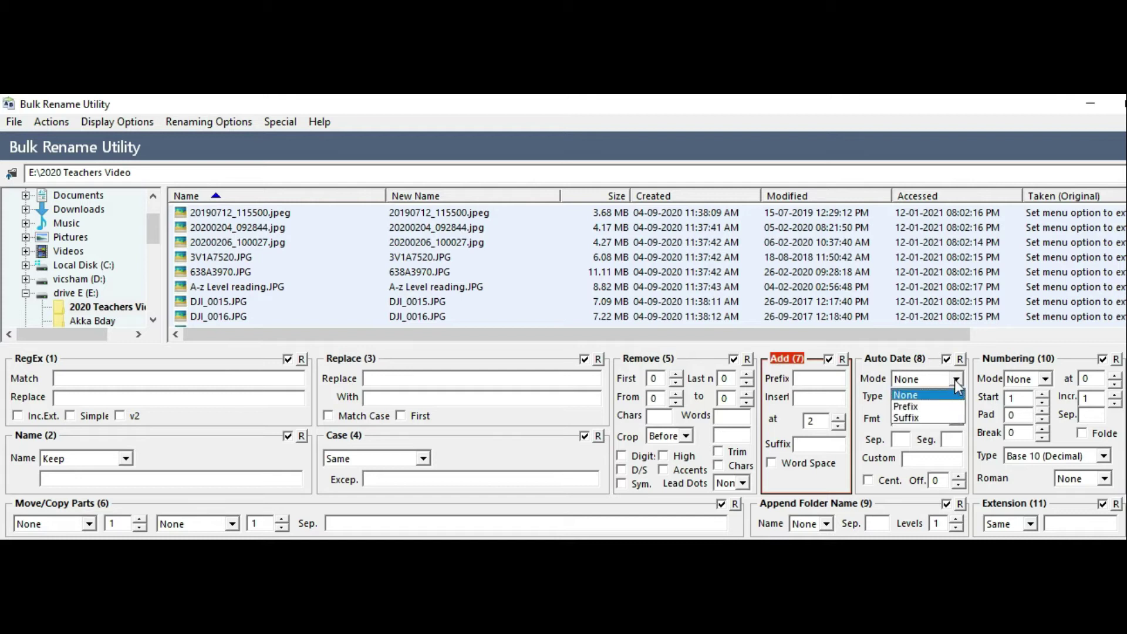
left_click(947, 407)
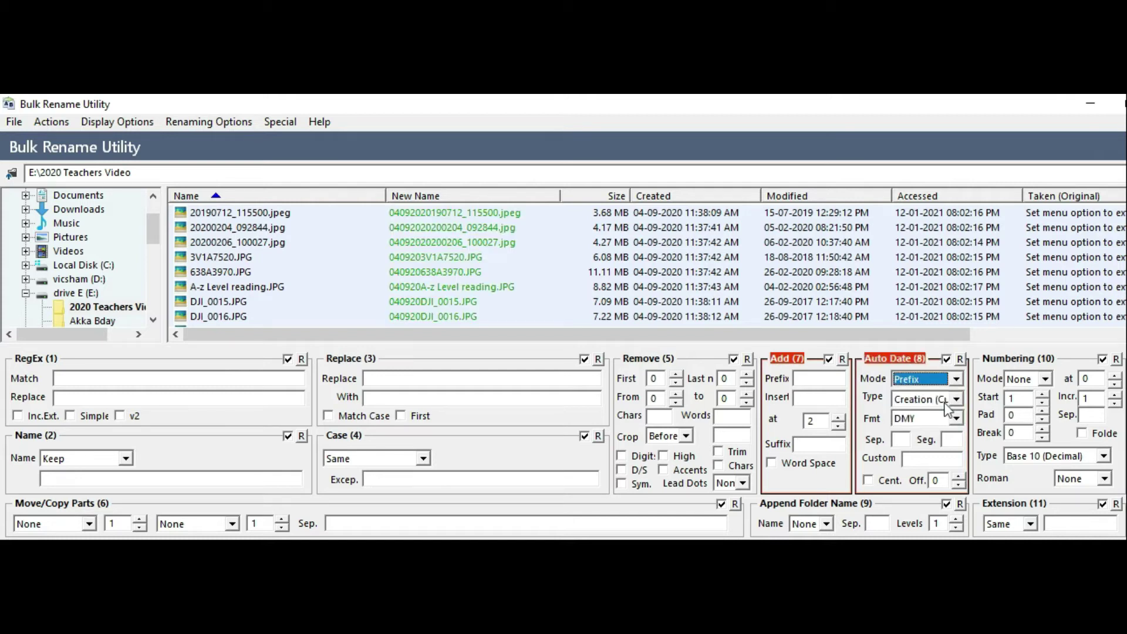
left_click(956, 399)
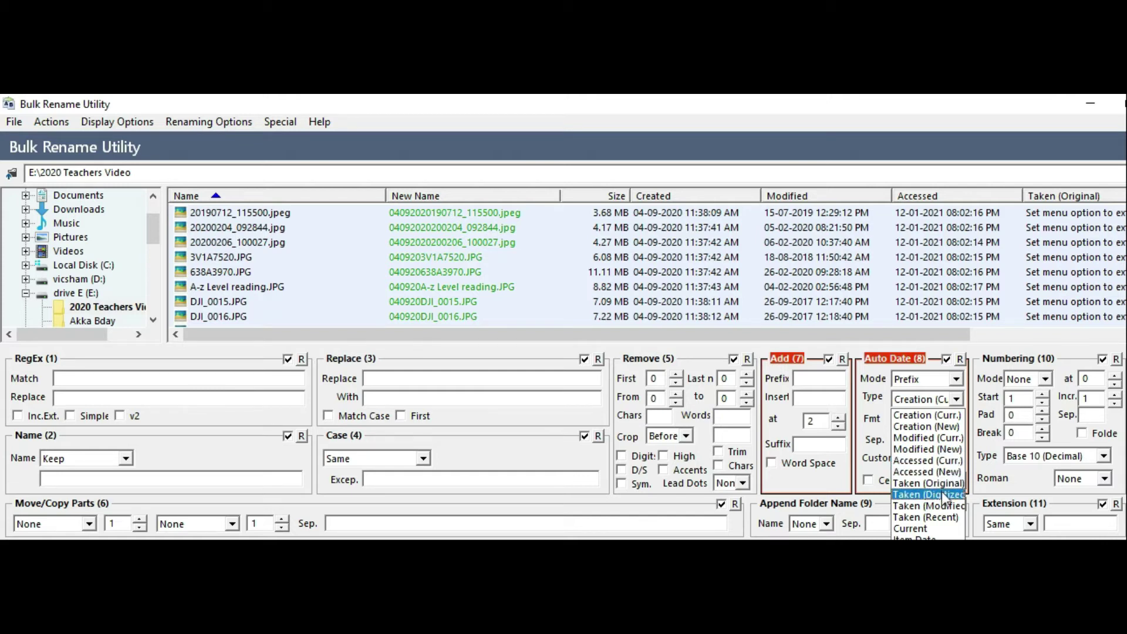
left_click(959, 400)
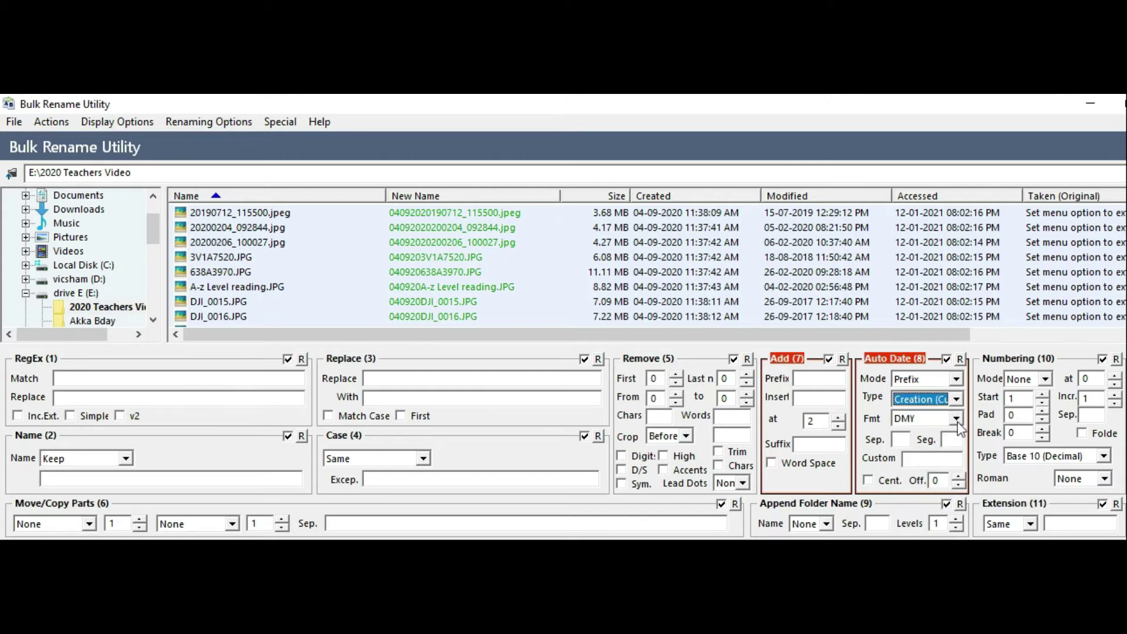
left_click(955, 418)
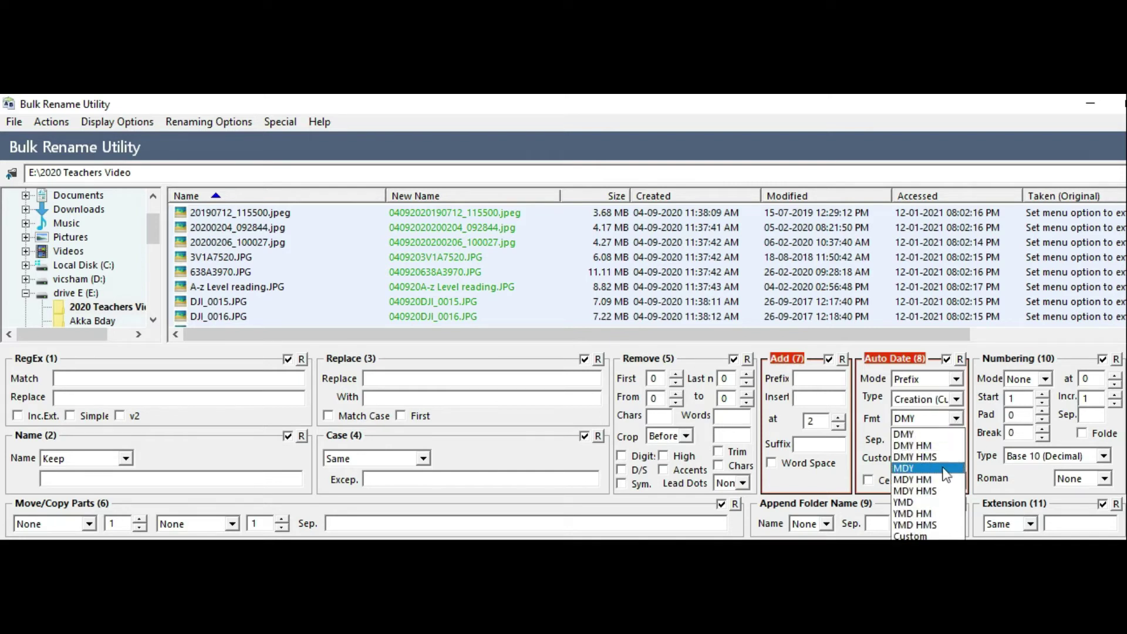
left_click(956, 422)
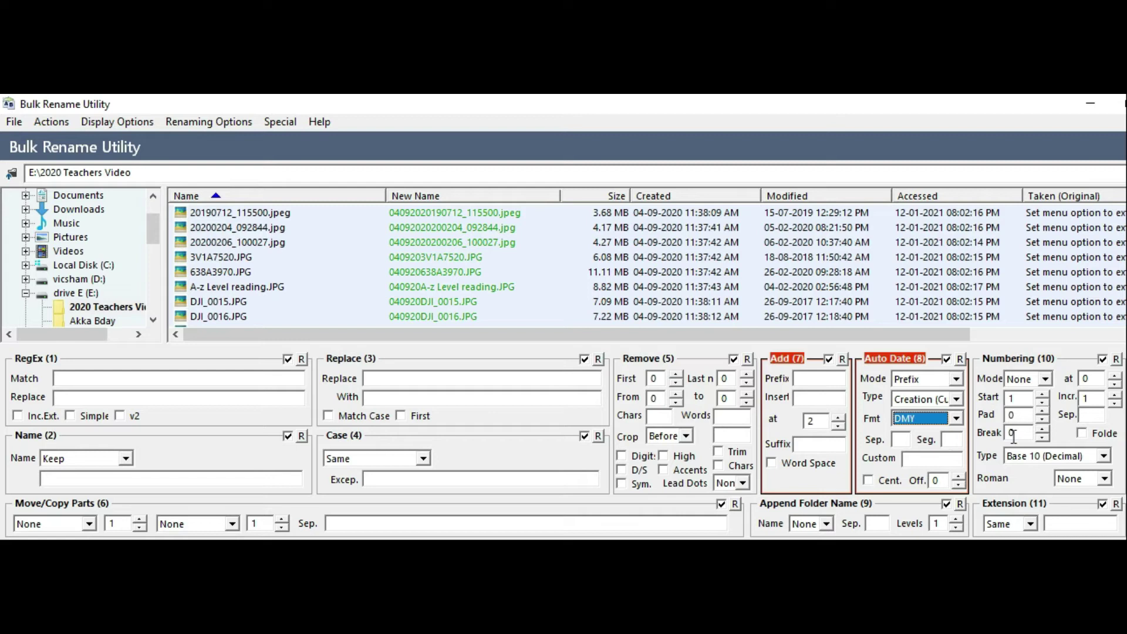
Set the Auto Date mode back to None and return the insert position to 0
left_click(956, 381)
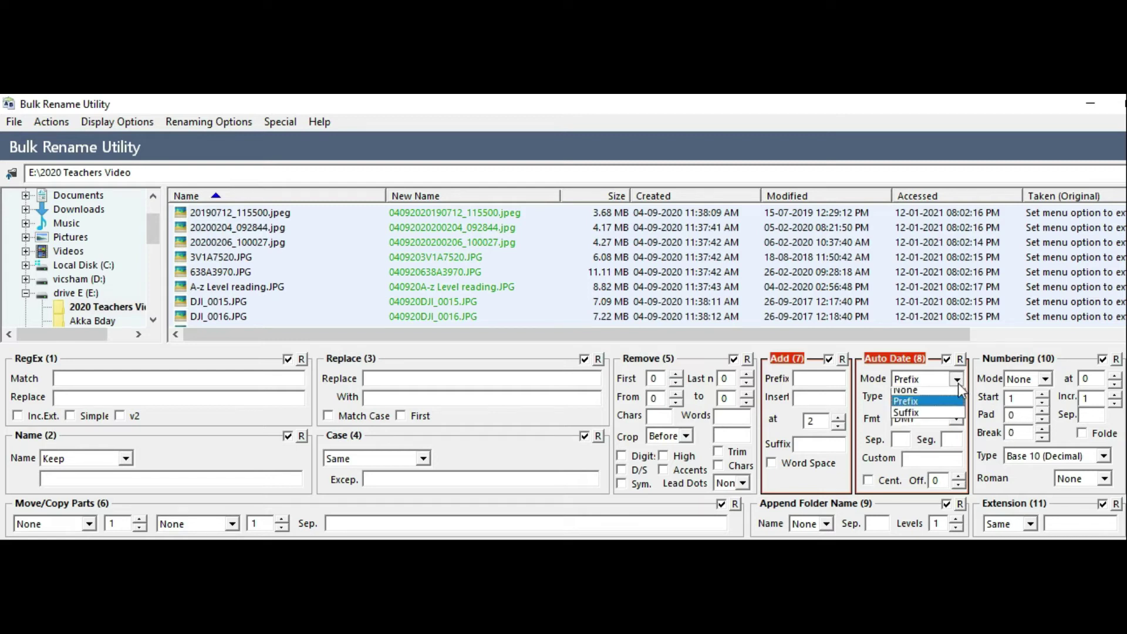
left_click(915, 391)
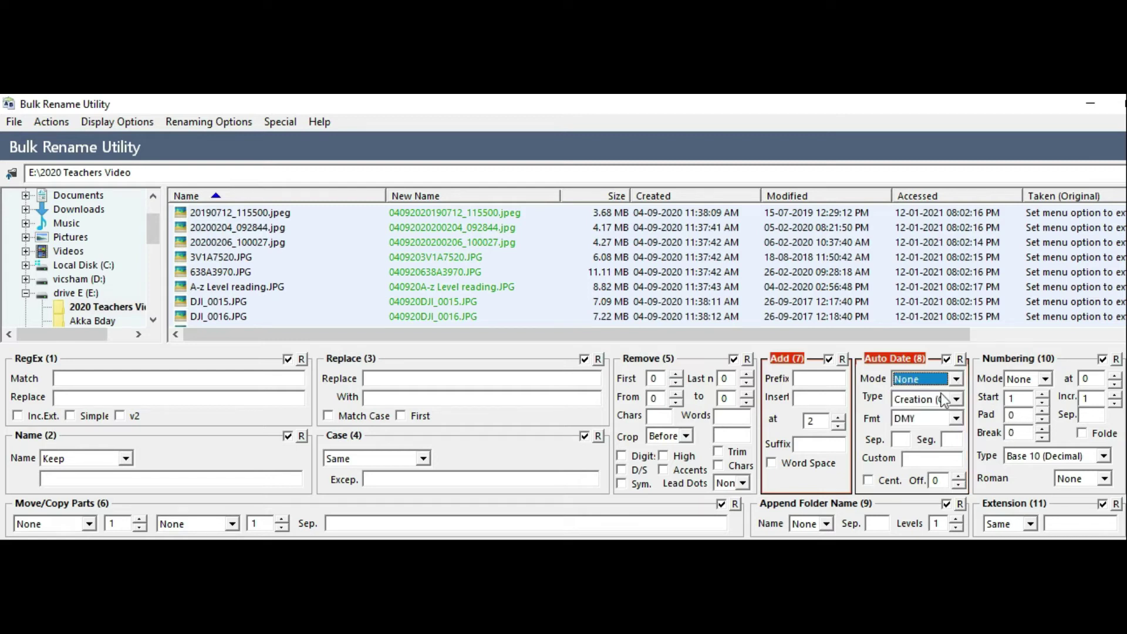
left_click(838, 426)
left_click(838, 426)
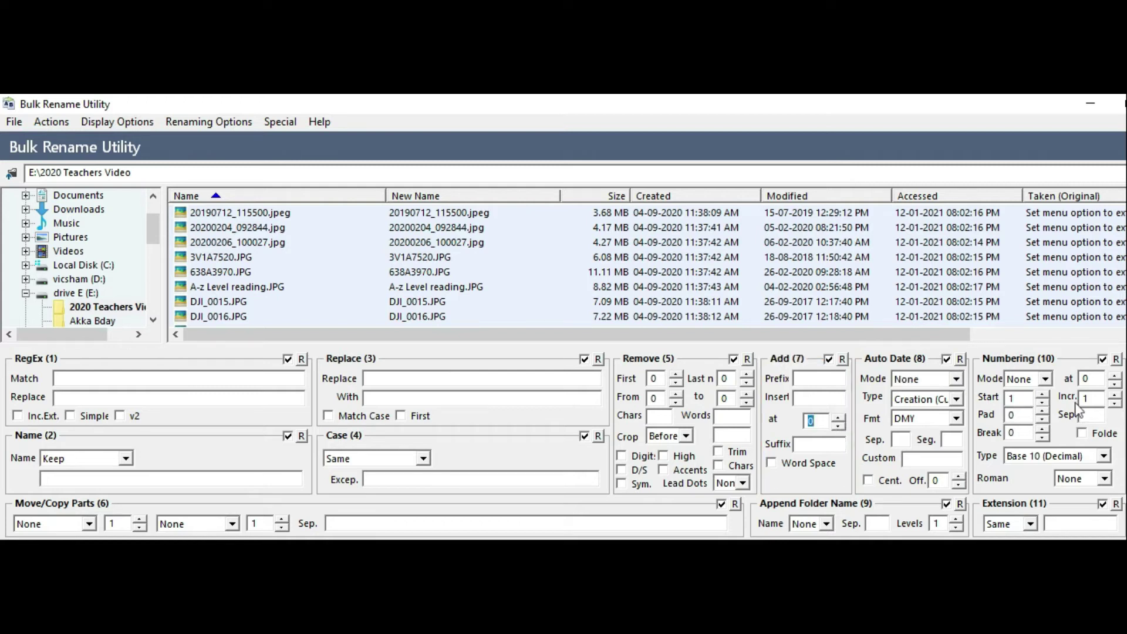
Try numbering the files with a prefix that starts at 2 and increments by 2
left_click(1045, 380)
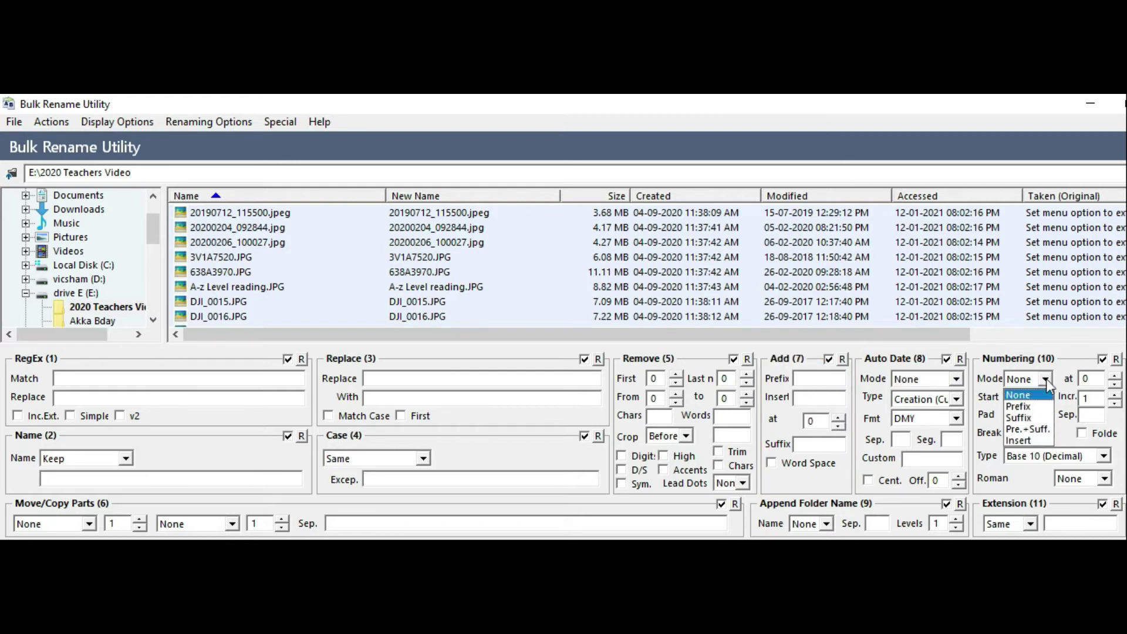
left_click(1031, 407)
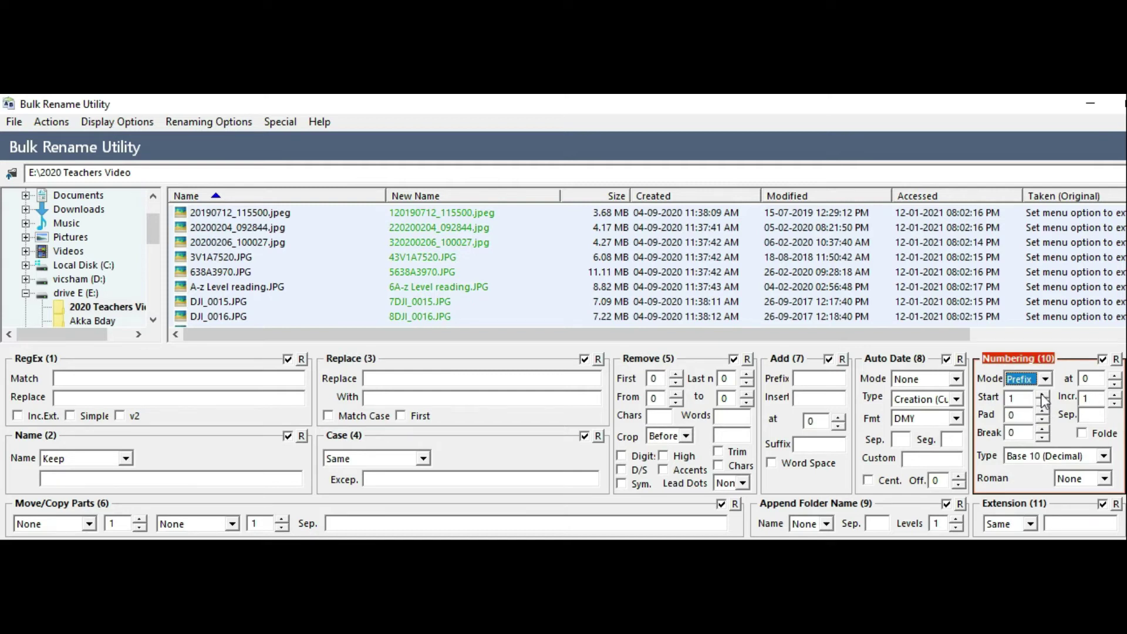
left_click(1043, 396)
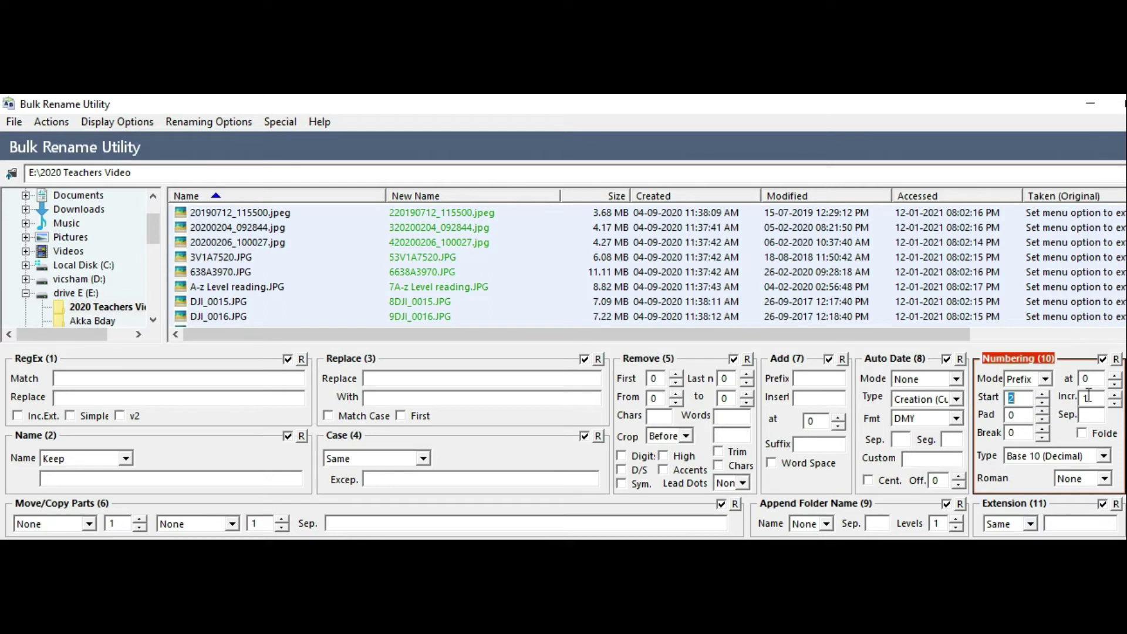
left_click(1115, 396)
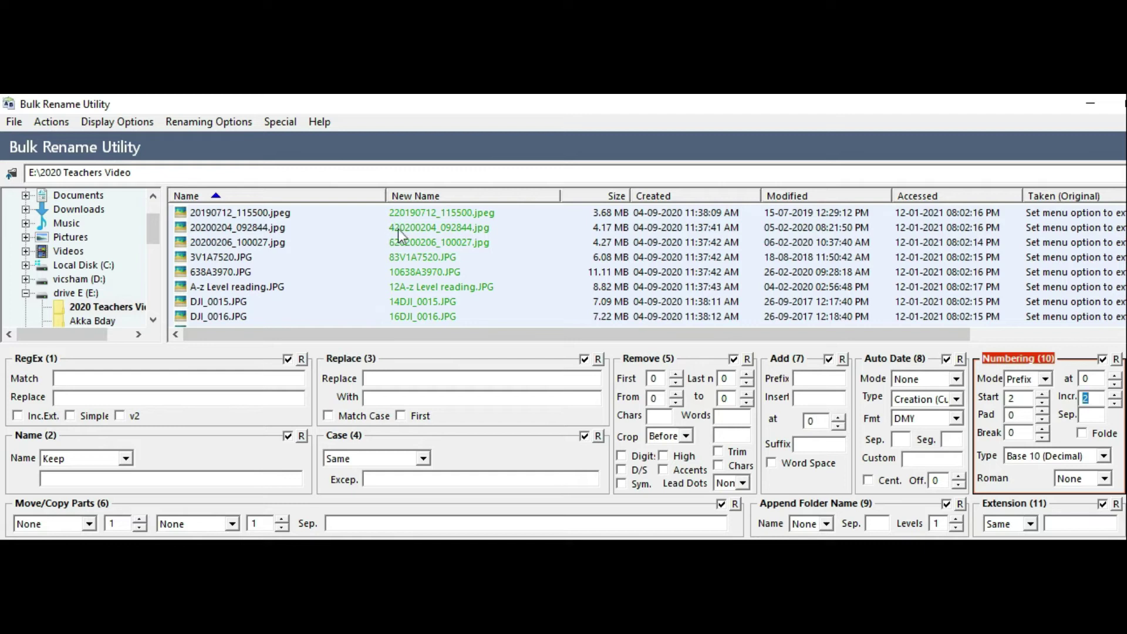
Try placing the numbers as a suffix, and look through the new file names
left_click(1046, 380)
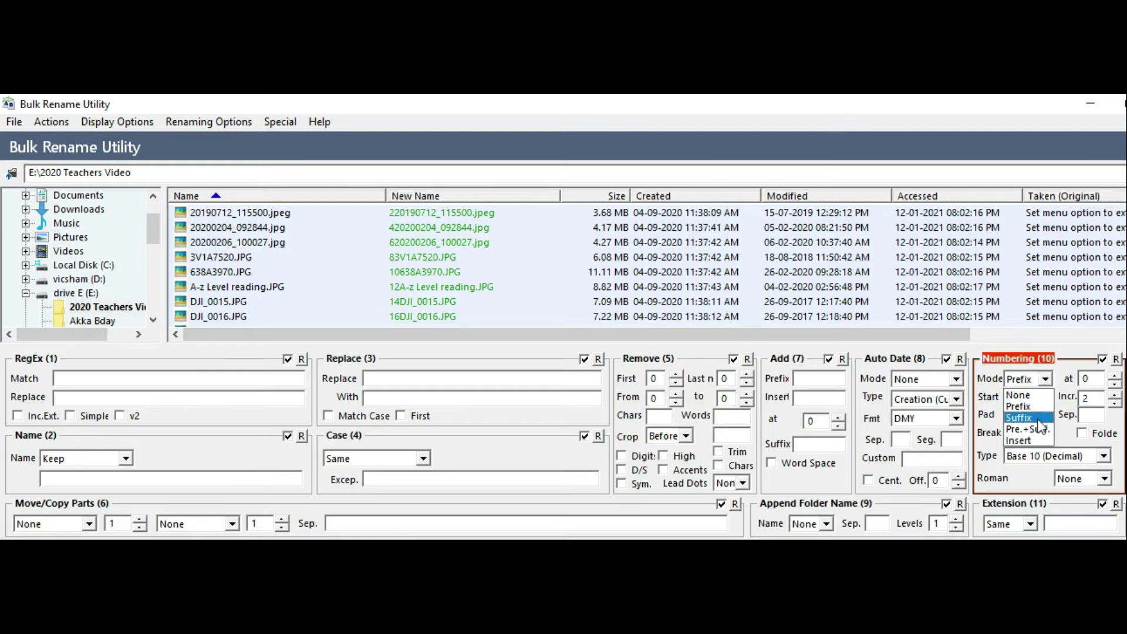
left_click(1033, 418)
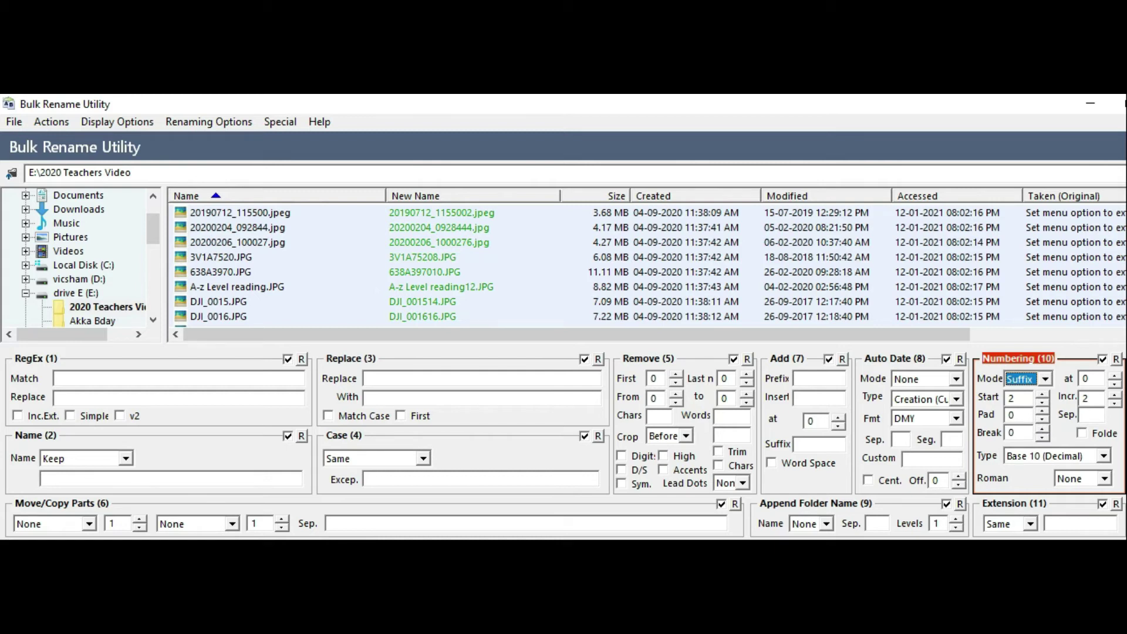
scroll(452, 264, "down", 1)
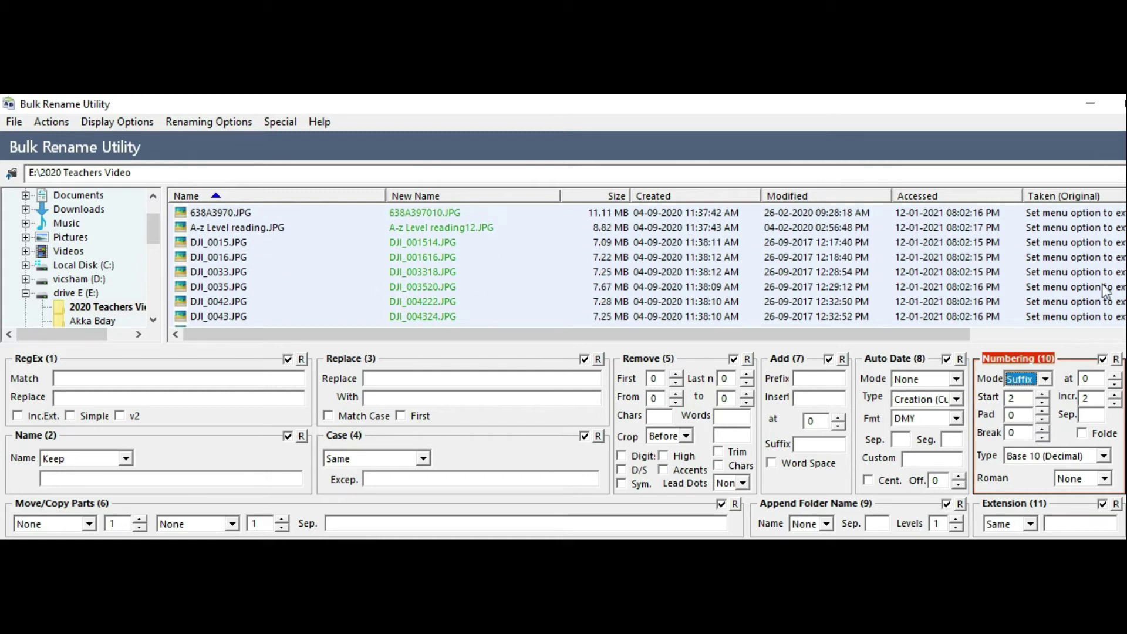
Switch the numbering back to Prefix, with an increment of 1 and a start value of 1
left_click(1043, 380)
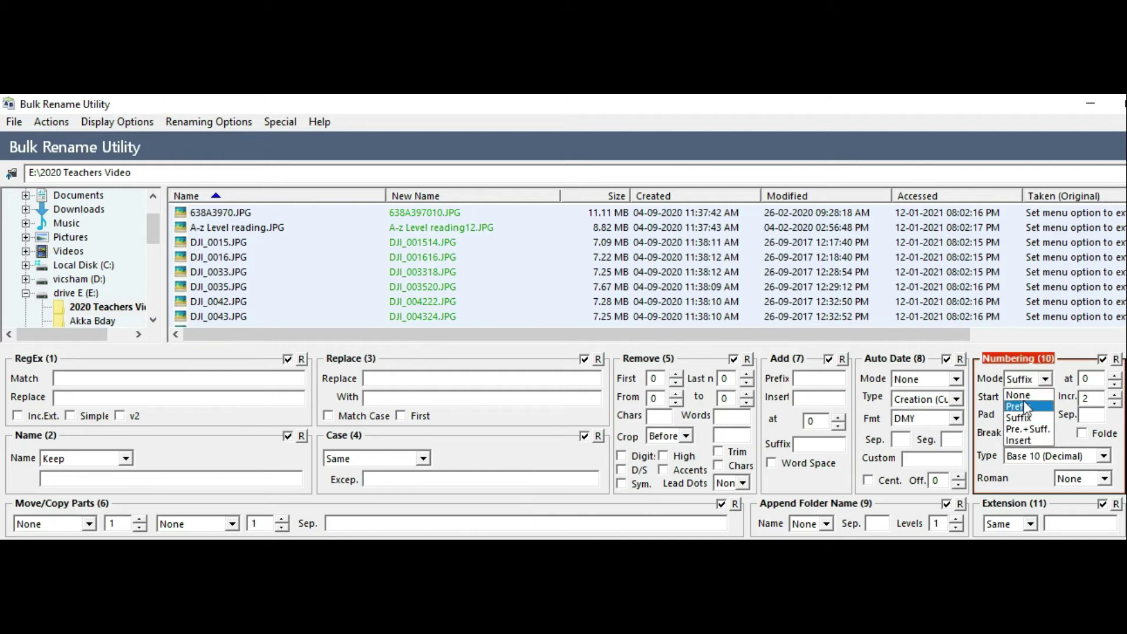
left_click(1025, 406)
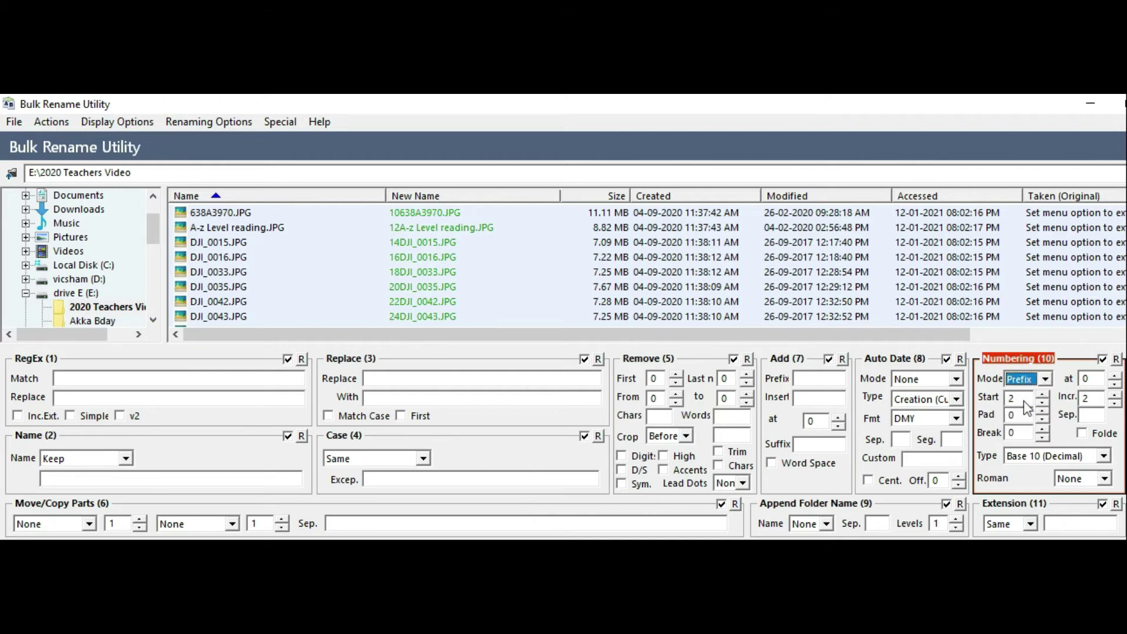
left_click(1114, 403)
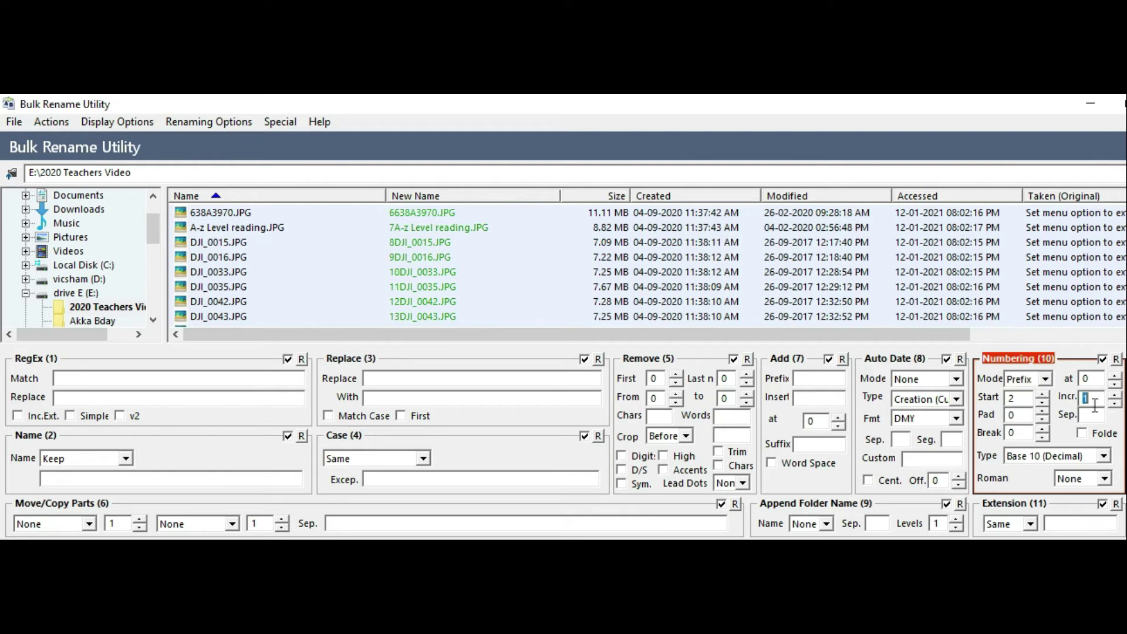
left_click(1042, 403)
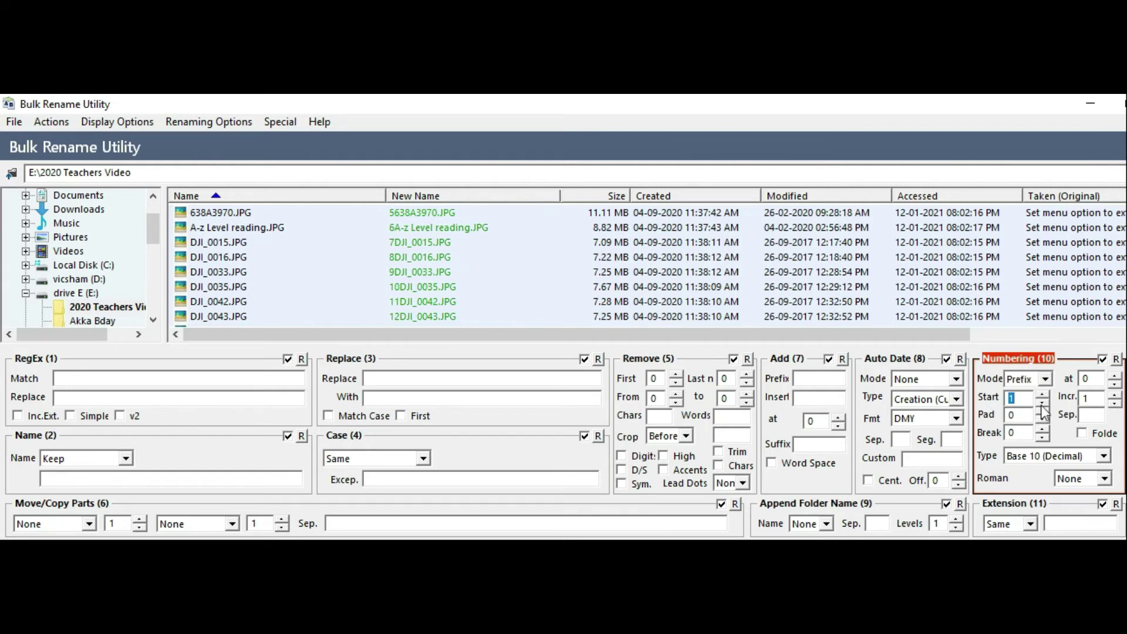
Replace all the selected file names with the fixed name "vky"
key("Tab")
left_click(127, 457)
left_click(125, 457)
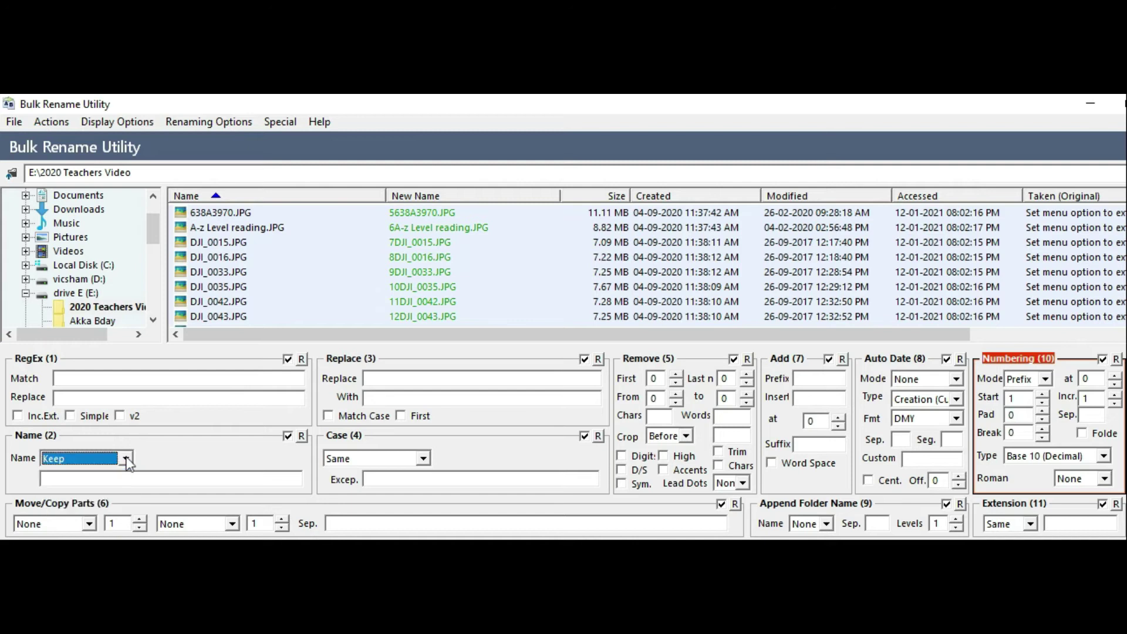
left_click(125, 479)
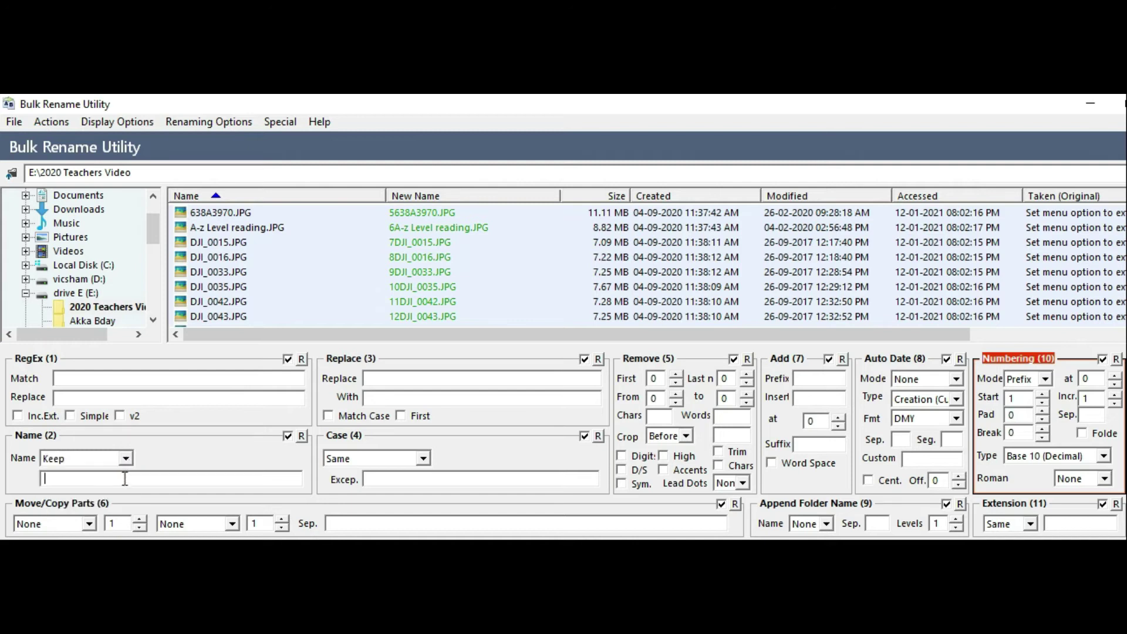
type("vky")
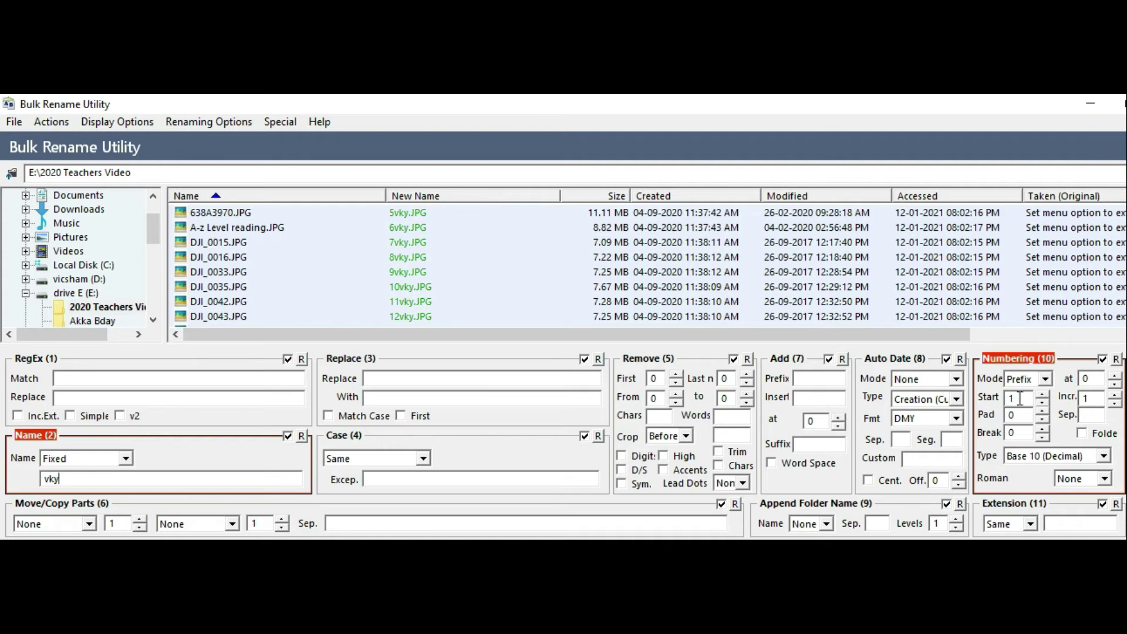
Turn the numbering off, apply it again as a suffix to the fixed name, and set the case to Upper
left_click(1045, 377)
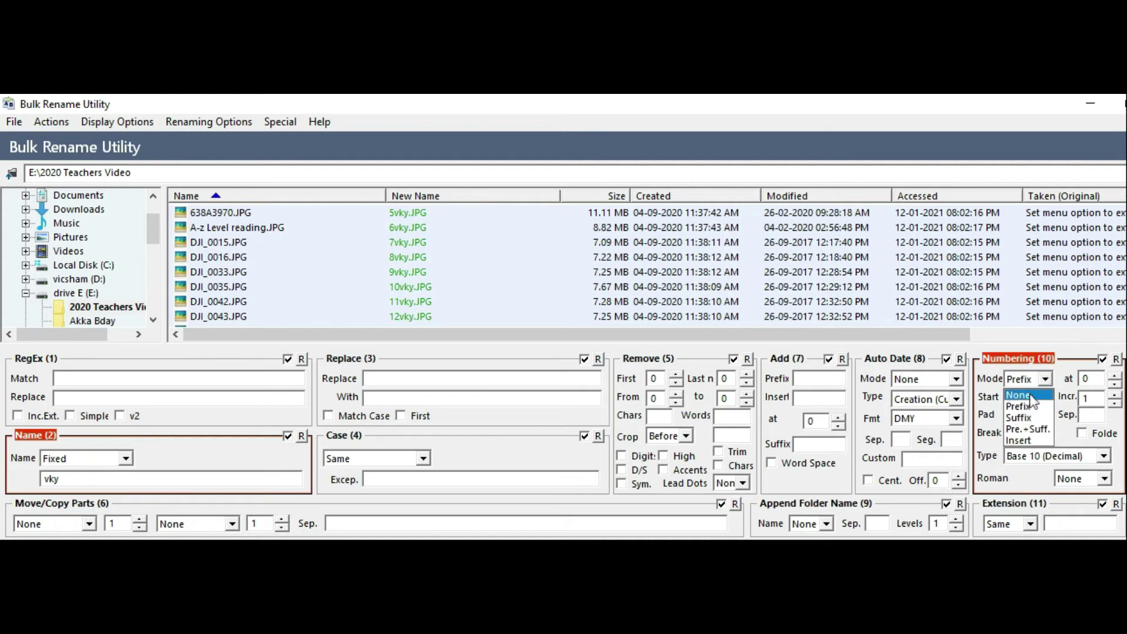
left_click(1030, 396)
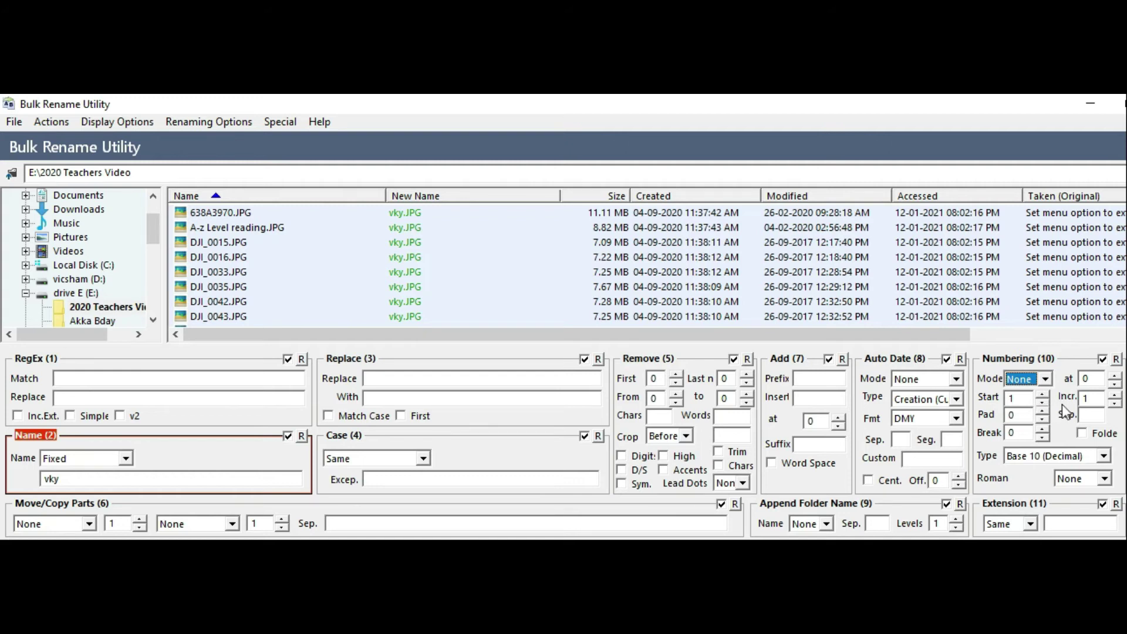
left_click(1045, 379)
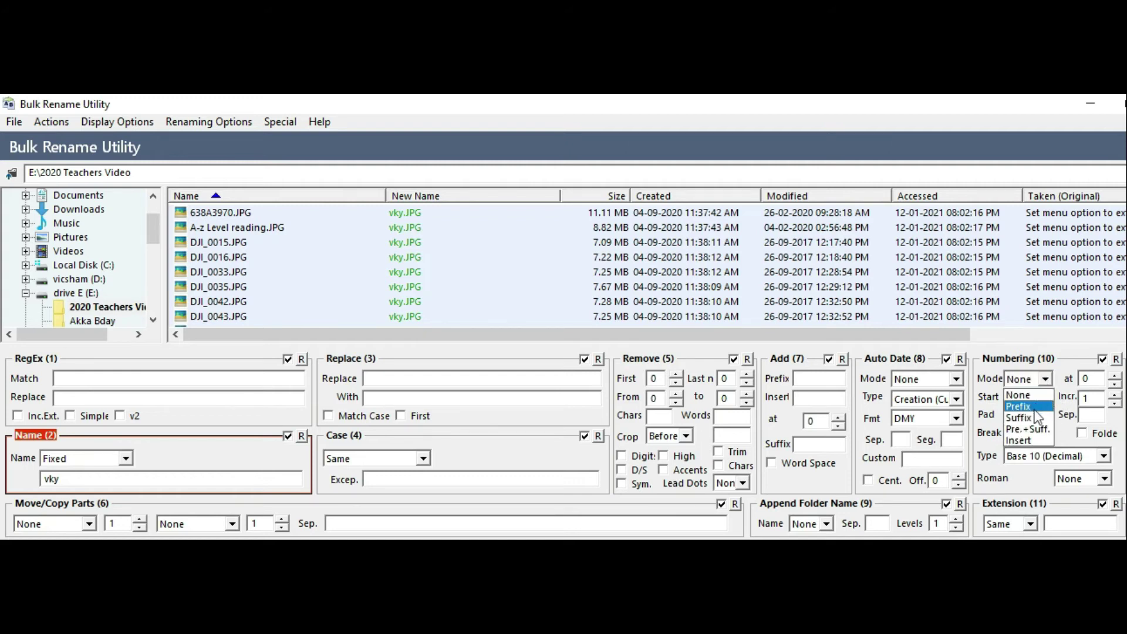
left_click(1037, 417)
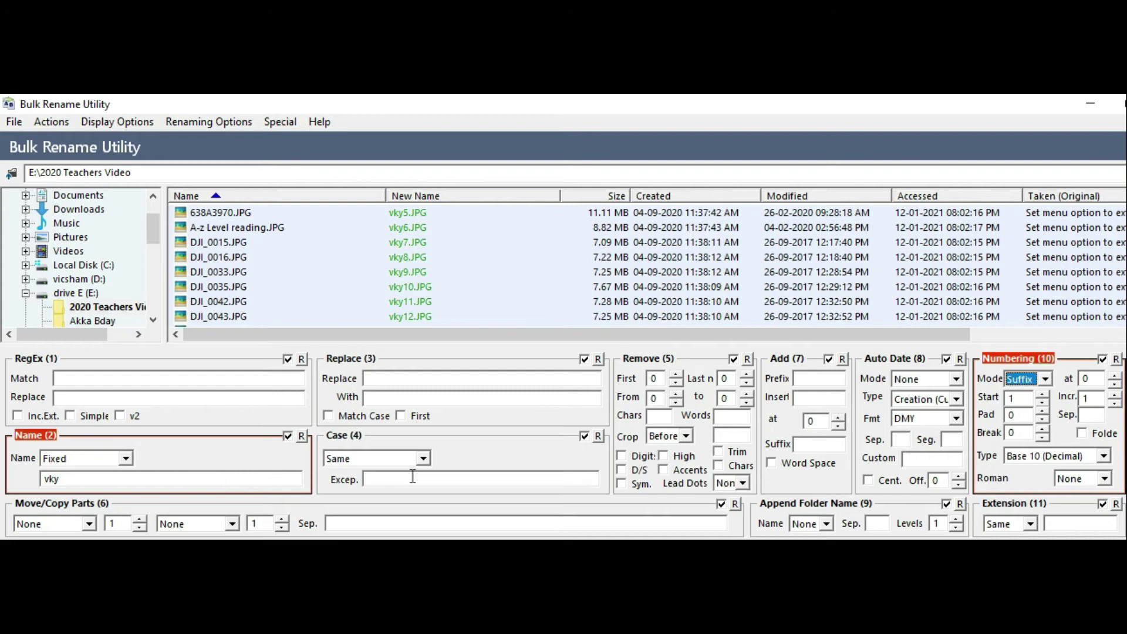
left_click(423, 459)
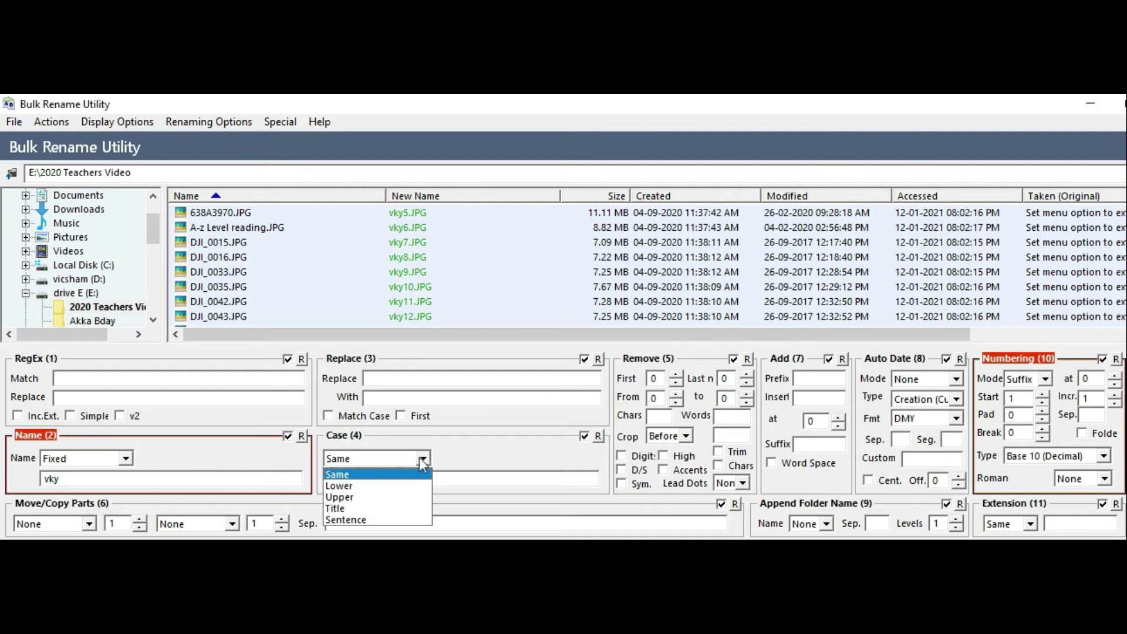
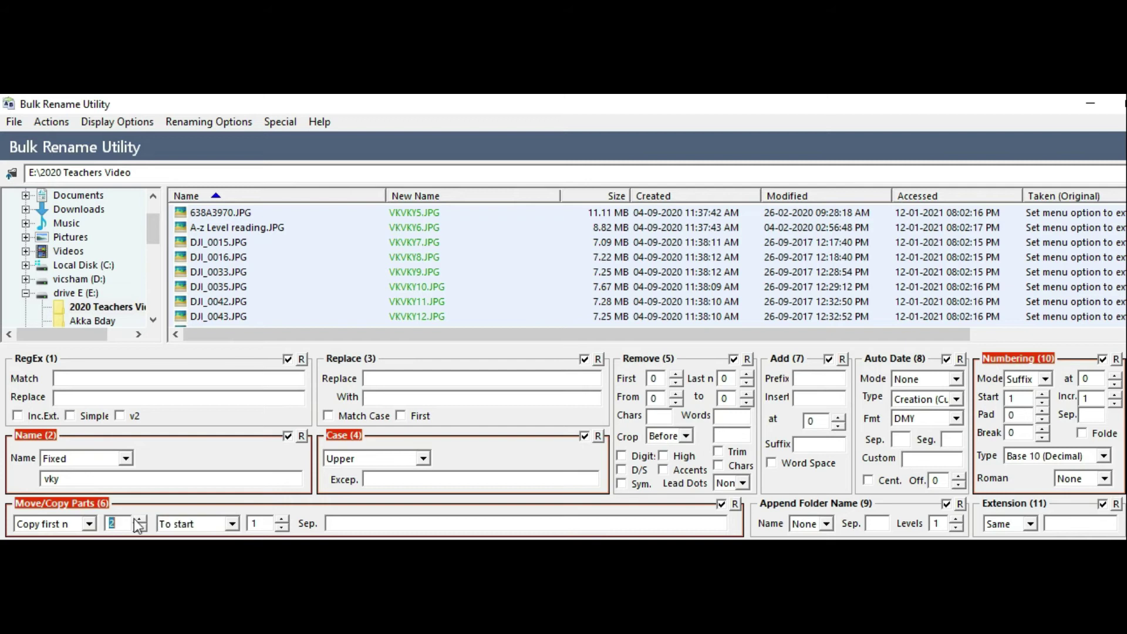
Set the copied leading part to 1 character, and try inserting it at position 3 before returning to position 1
left_click(140, 527)
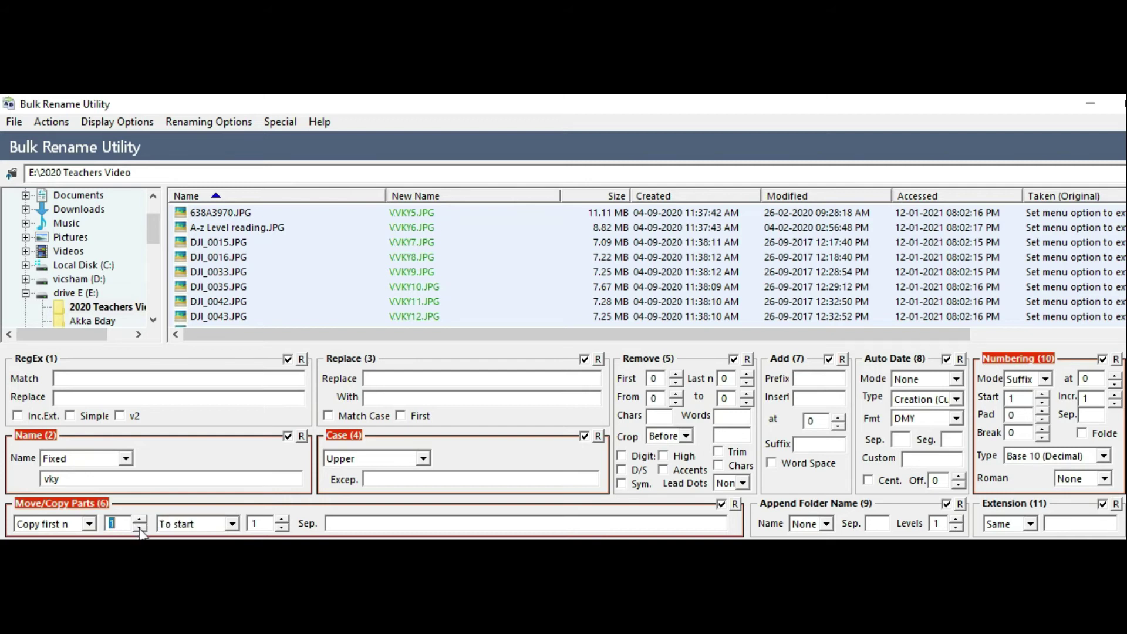
left_click(282, 520)
left_click(283, 520)
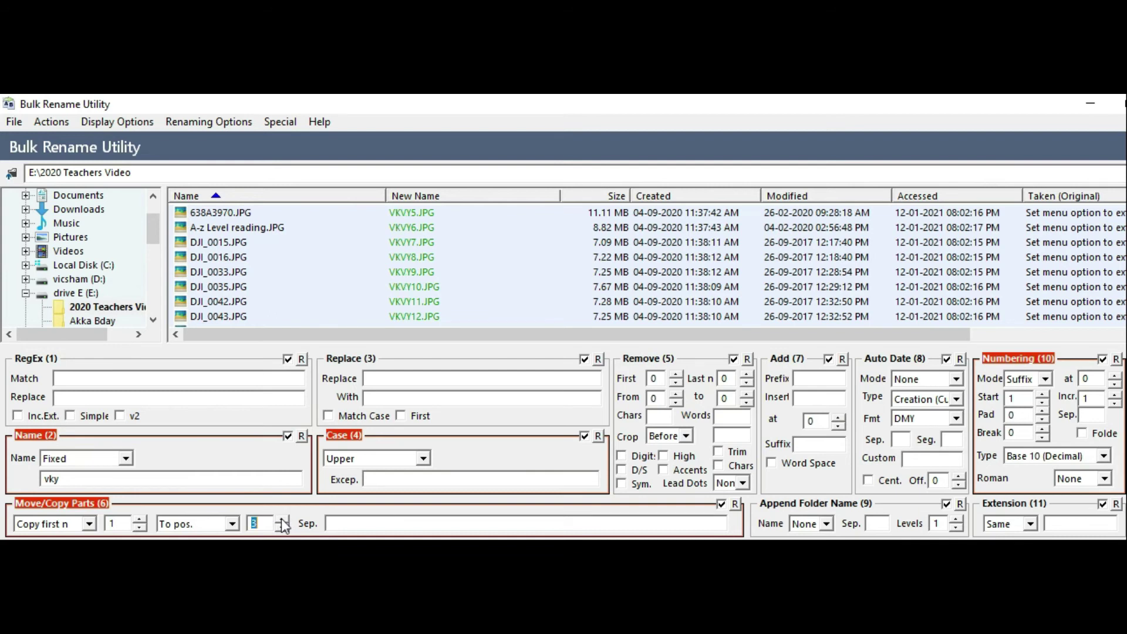
left_click(283, 528)
left_click(283, 528)
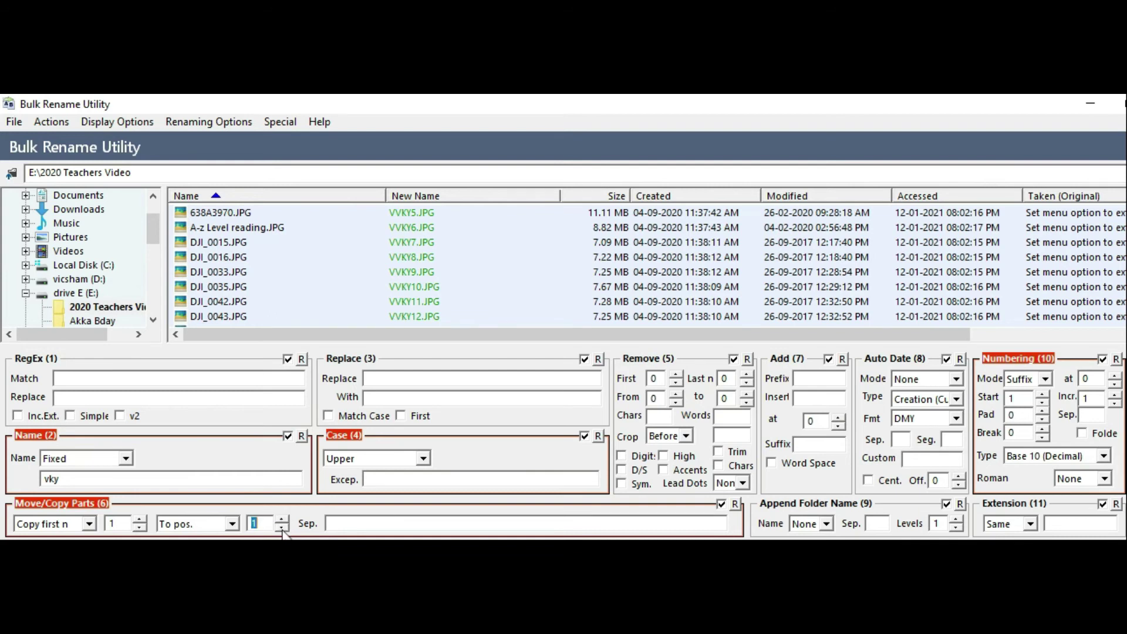
Try copying the first 2 characters, return to 1, and test higher insert positions before going back to position 1
left_click(139, 520)
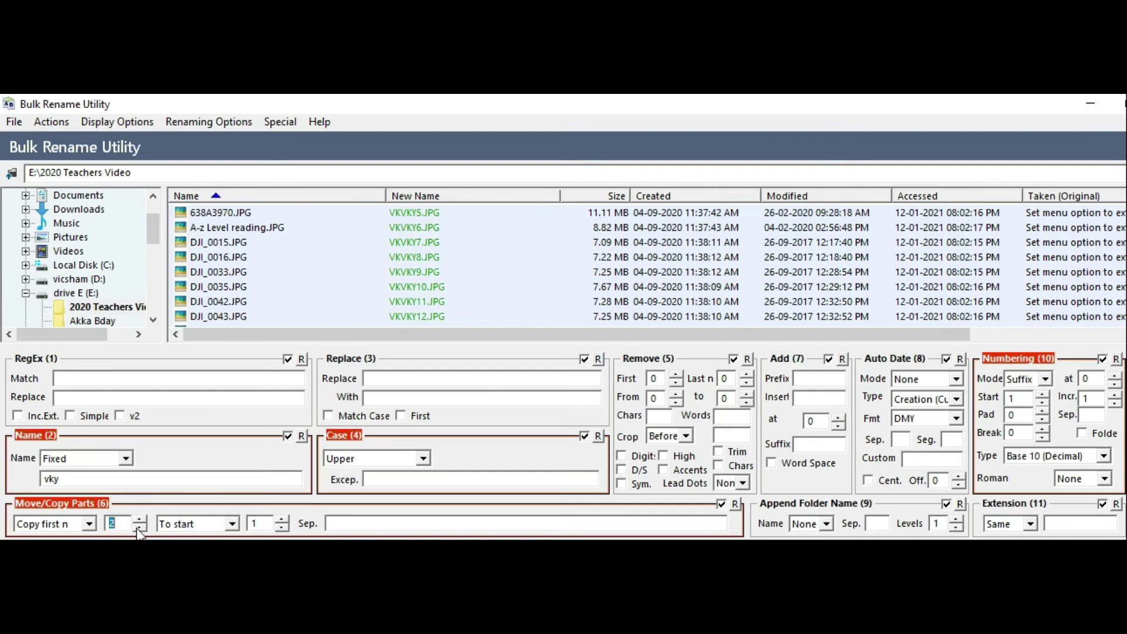
left_click(139, 528)
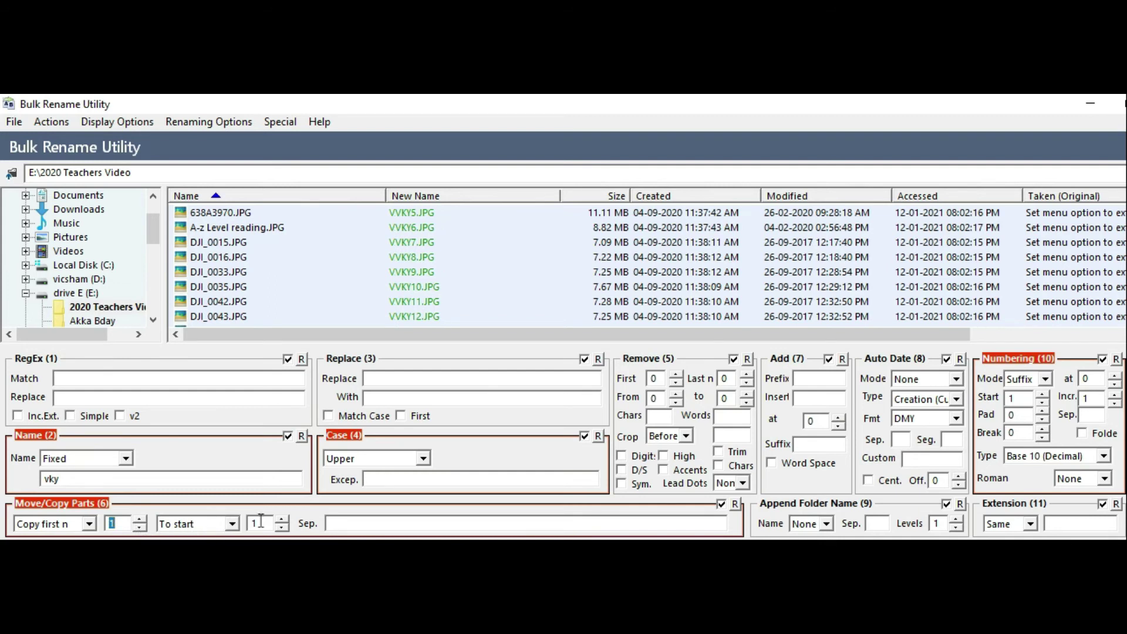
left_click(282, 521)
left_click(283, 521)
left_click(283, 528)
left_click(283, 528)
Try "k" and "kk" as the separator around the copied part, and clear the separator again
type("k")
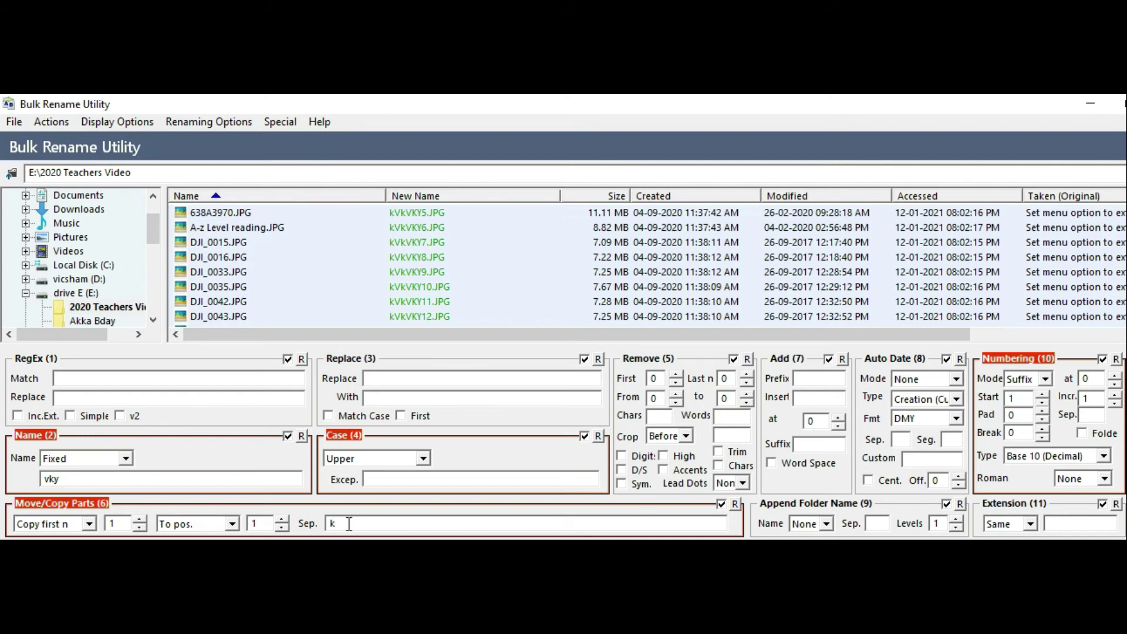
type("k")
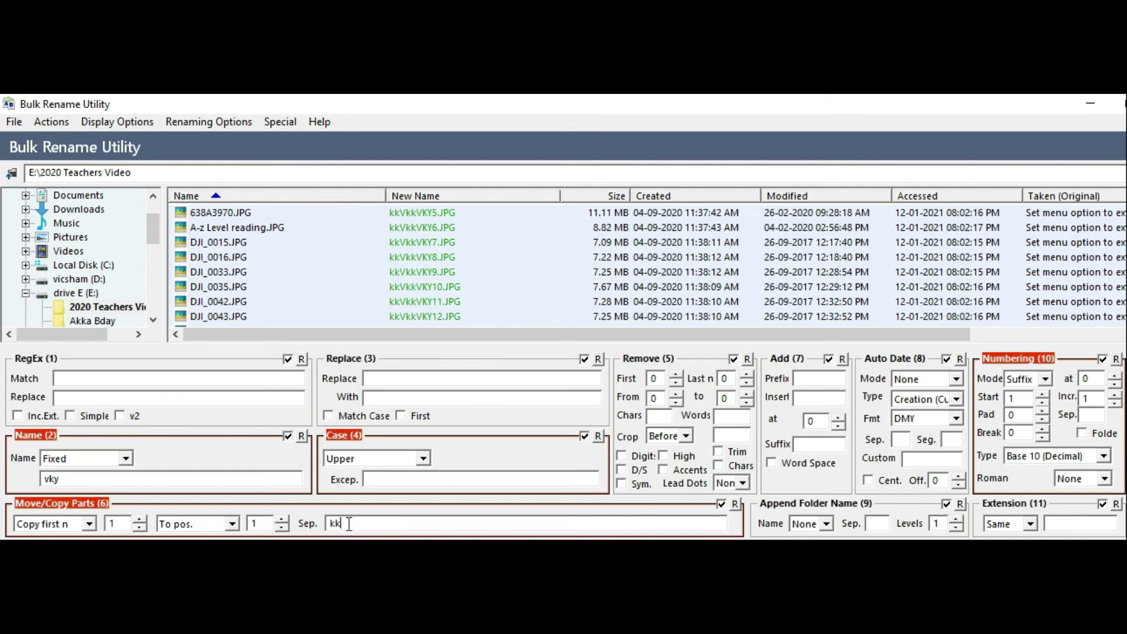
key("BackSpace")
key("BackSpace")
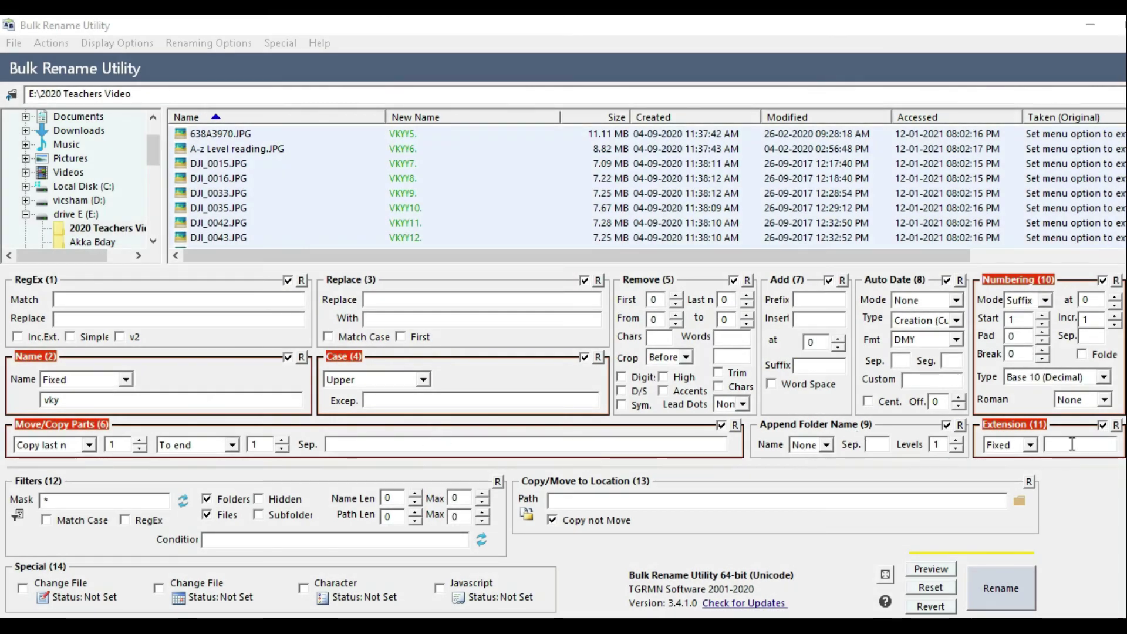
Try the Lower, Title and Fixed modes for the file extensions, and settle on Extra
left_click(1031, 447)
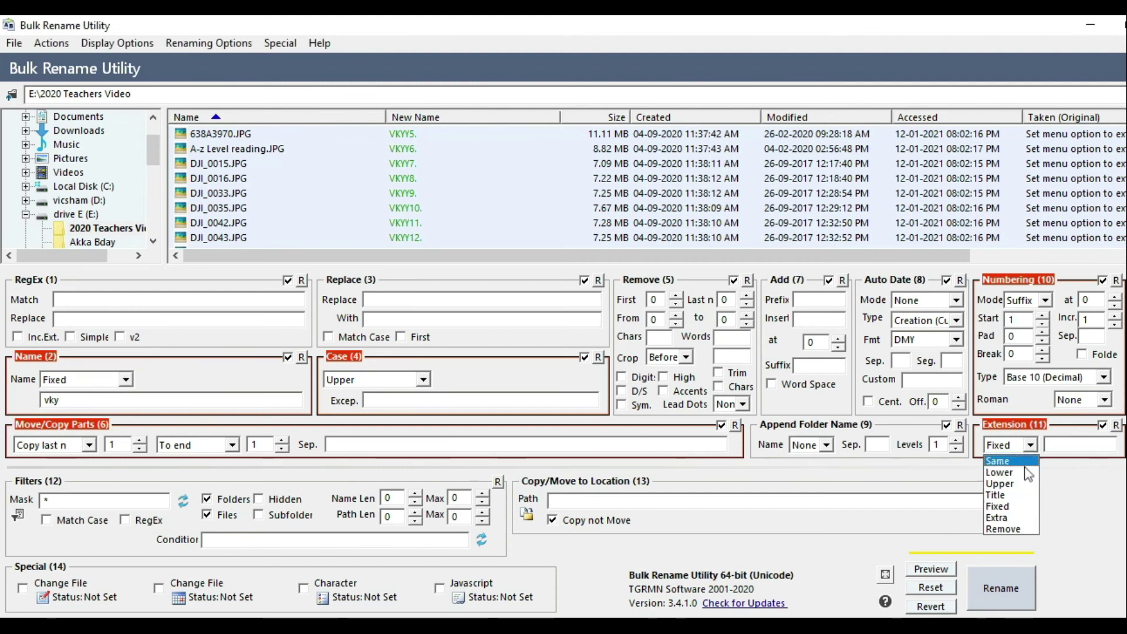
left_click(1024, 470)
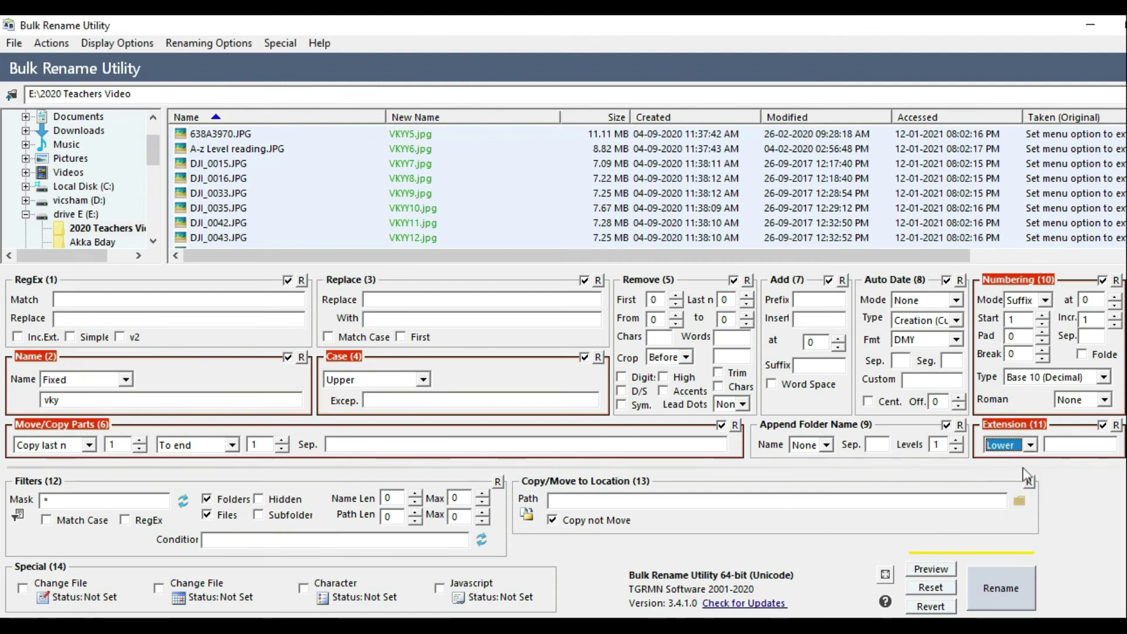
left_click(1031, 445)
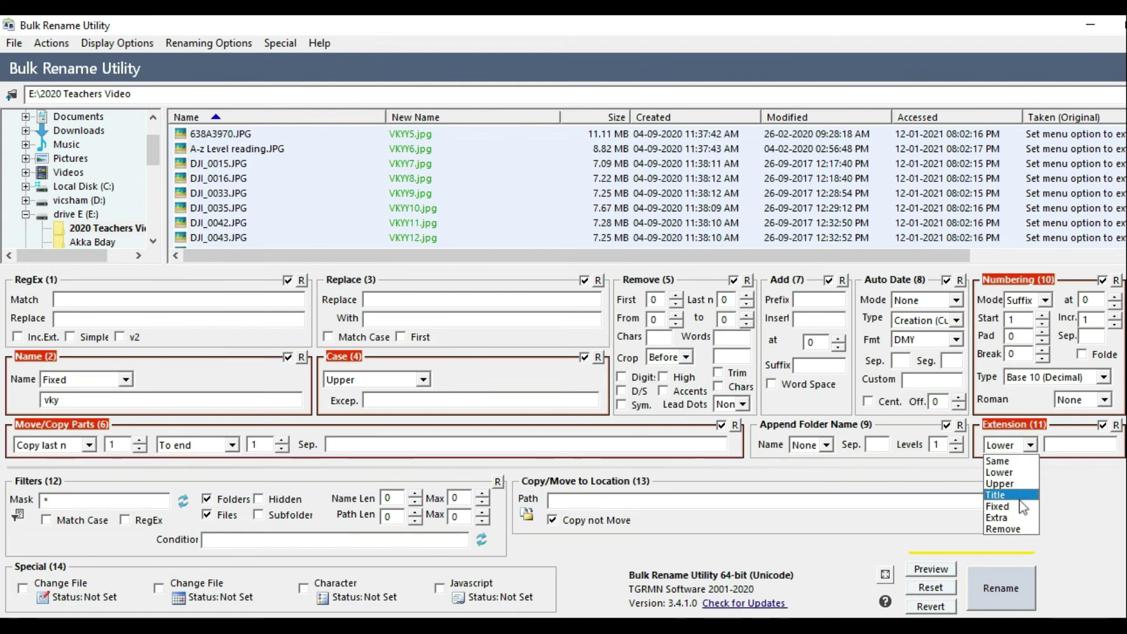
left_click(1020, 497)
left_click(1031, 446)
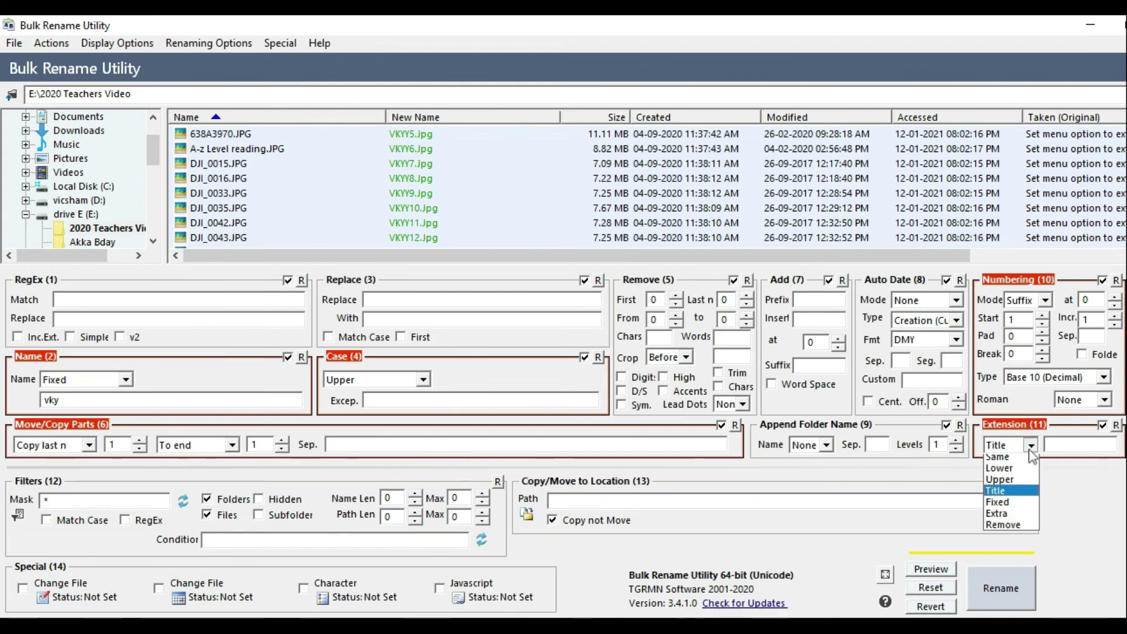
left_click(1008, 479)
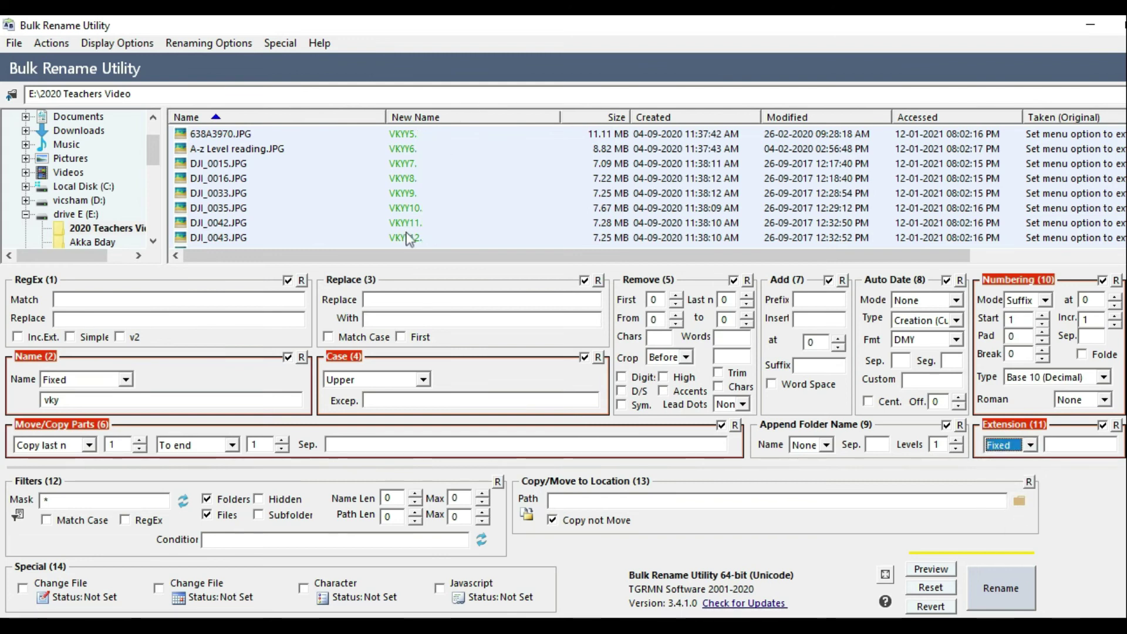
left_click(1029, 448)
left_click(1016, 520)
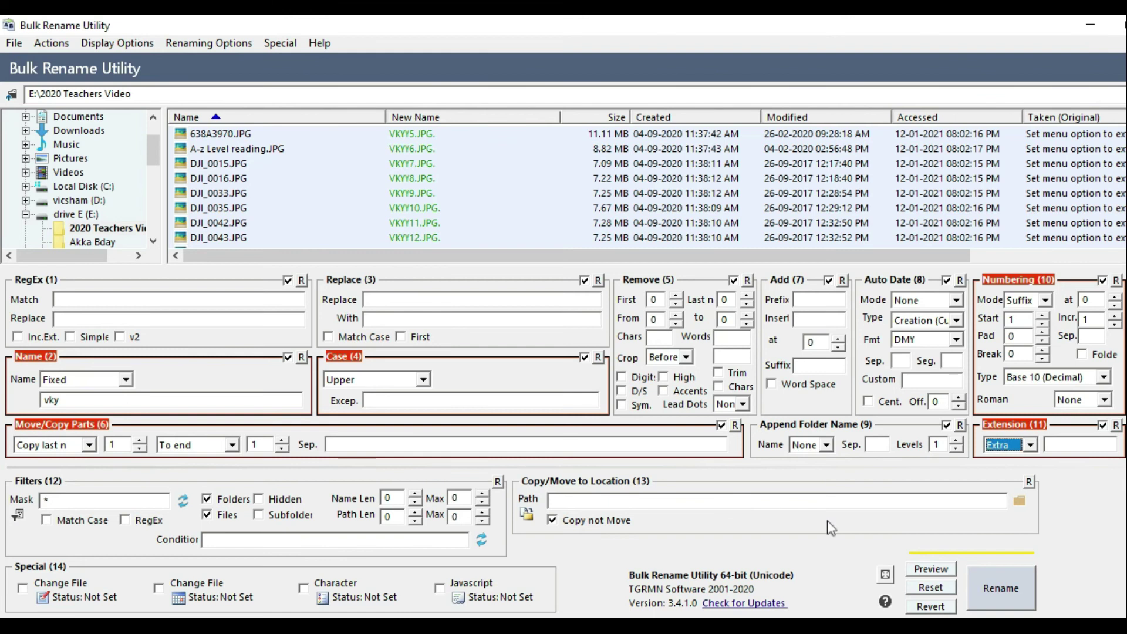
Set the user profile's Desktop folder as the location for the renamed files, keeping Copy not Move enabled
left_click(1010, 502)
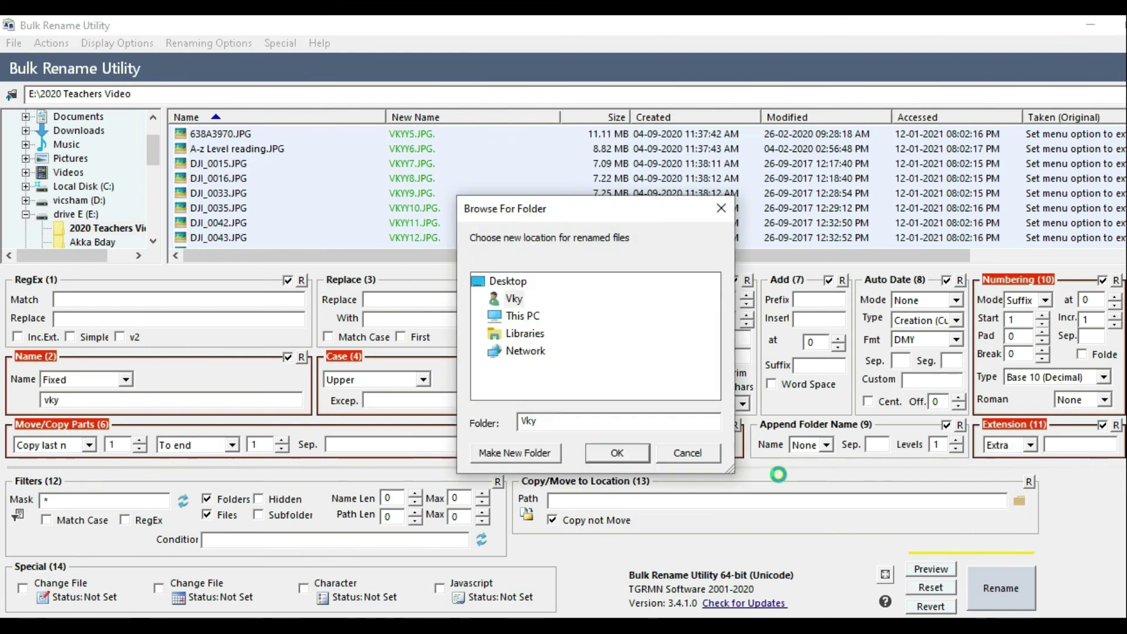
double_click(512, 298)
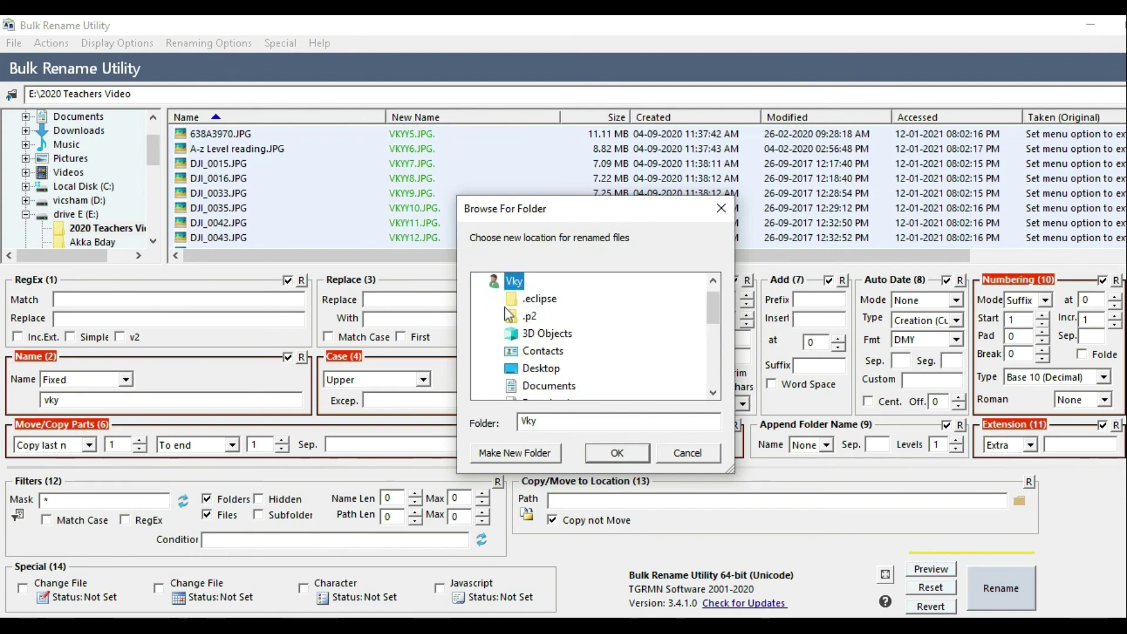
left_click(537, 367)
left_click(613, 453)
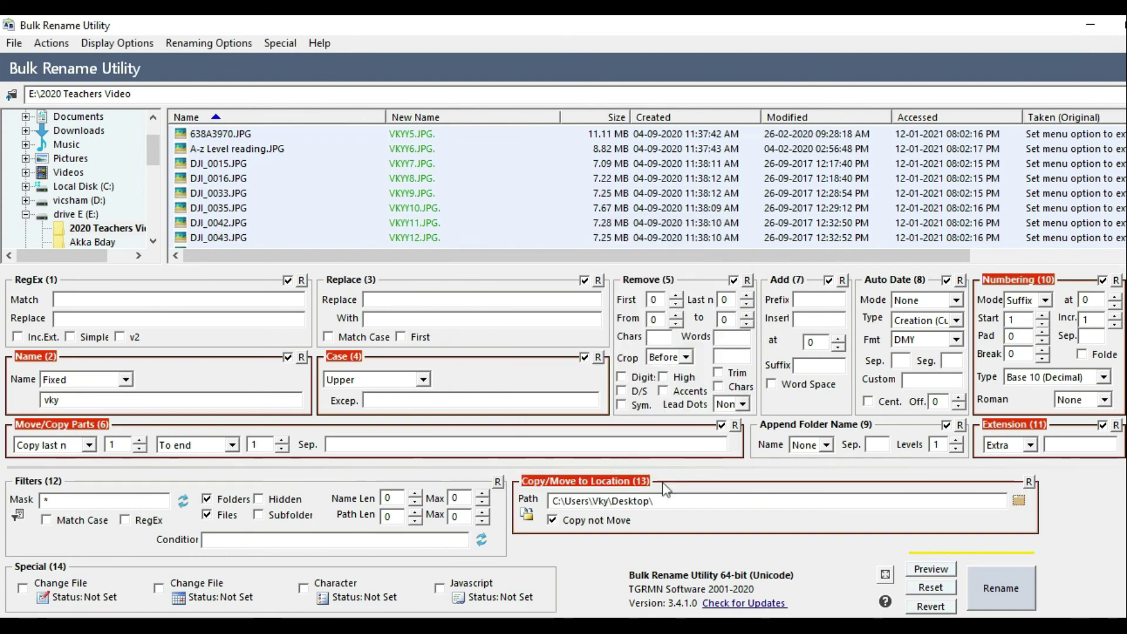
left_click(552, 521)
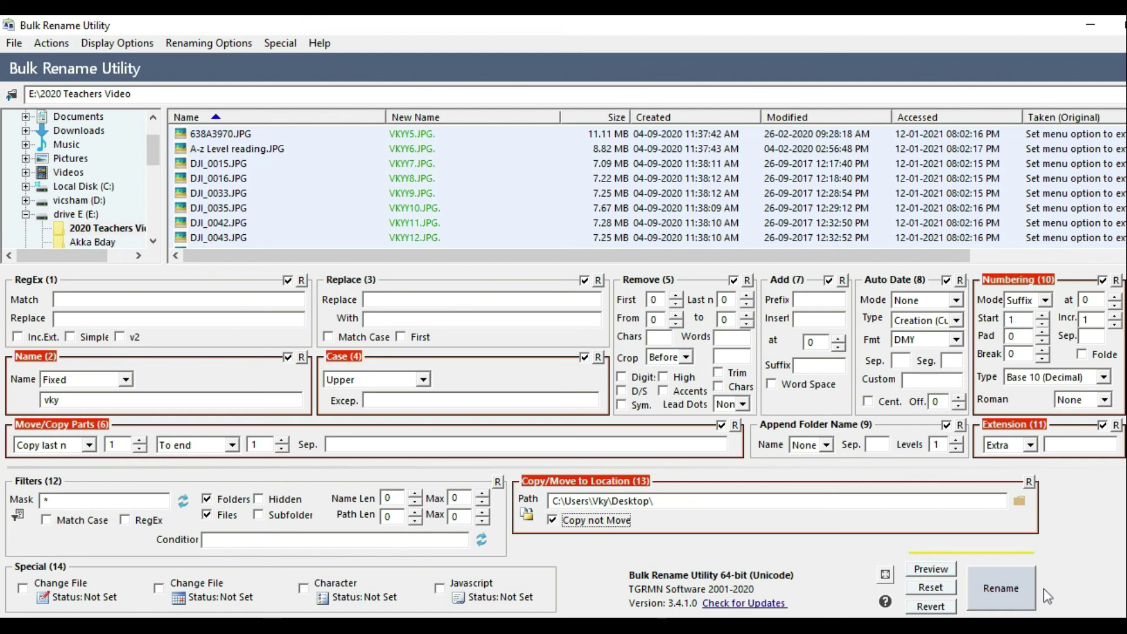
Select only DJI_0035.JPG, run the rename to copy it to the Desktop folder, and check the copy on the desktop
left_click(600, 210)
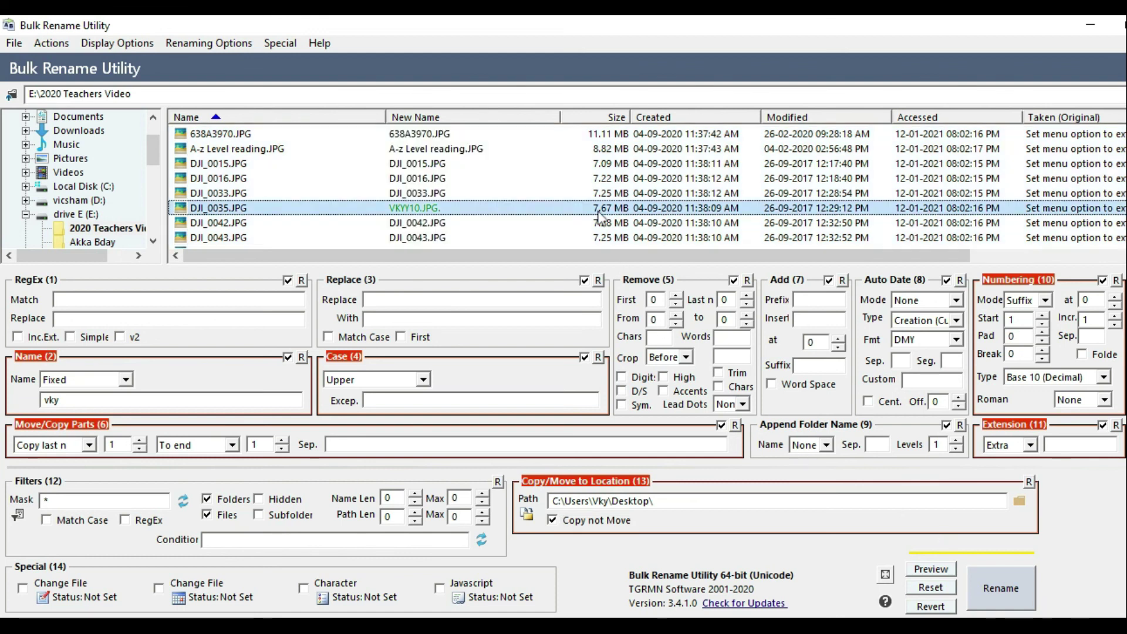
left_click(1002, 590)
left_click(602, 420)
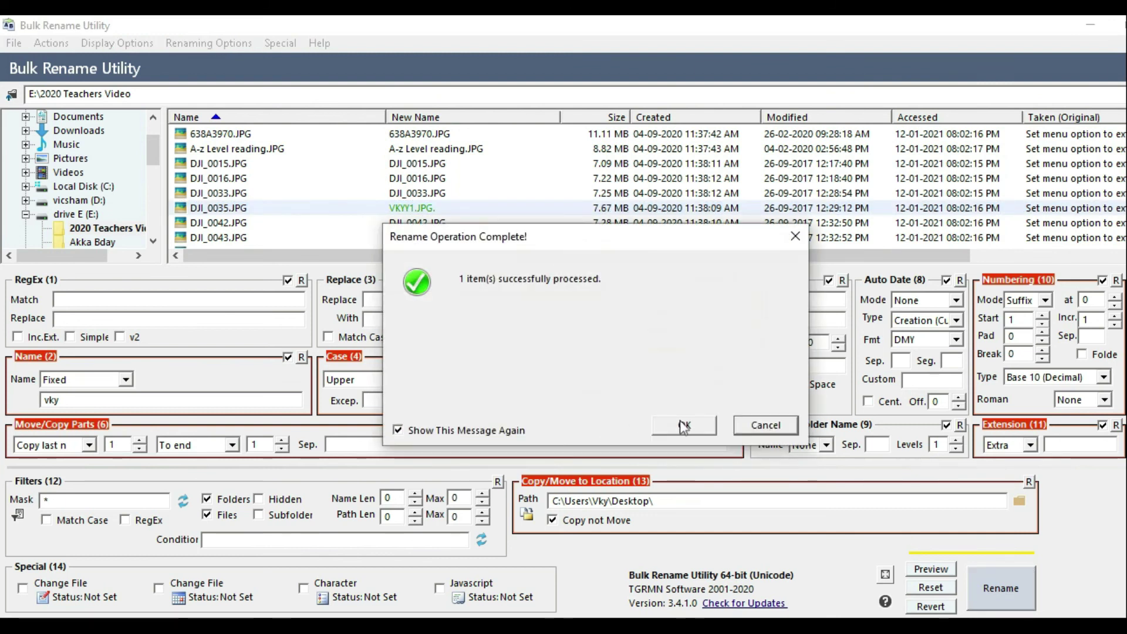
left_click(701, 428)
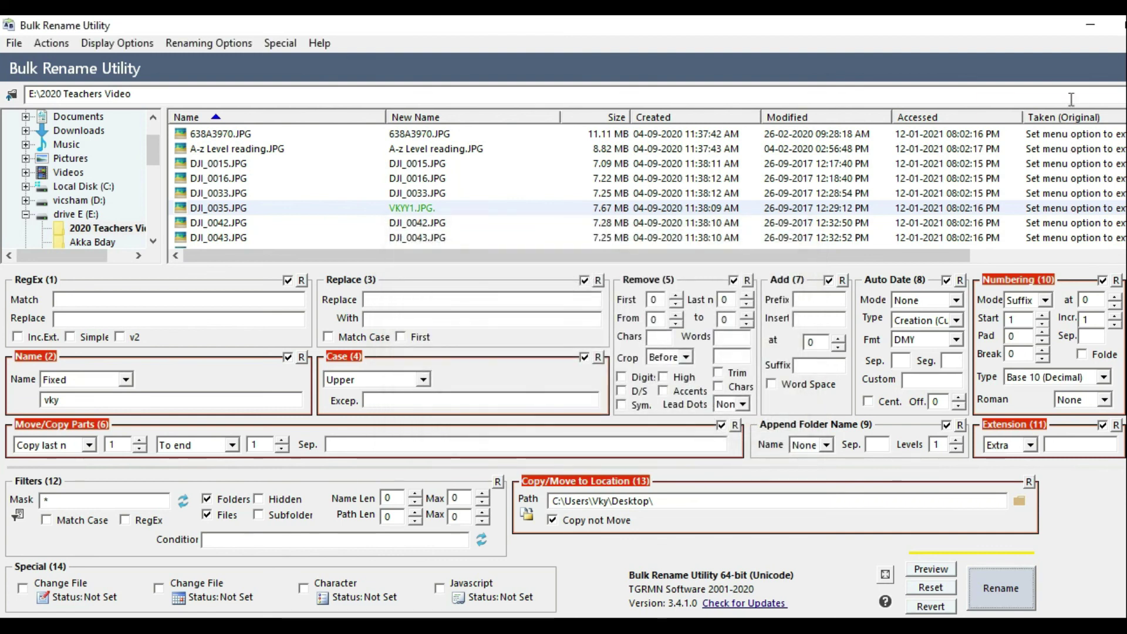
left_click(1090, 32)
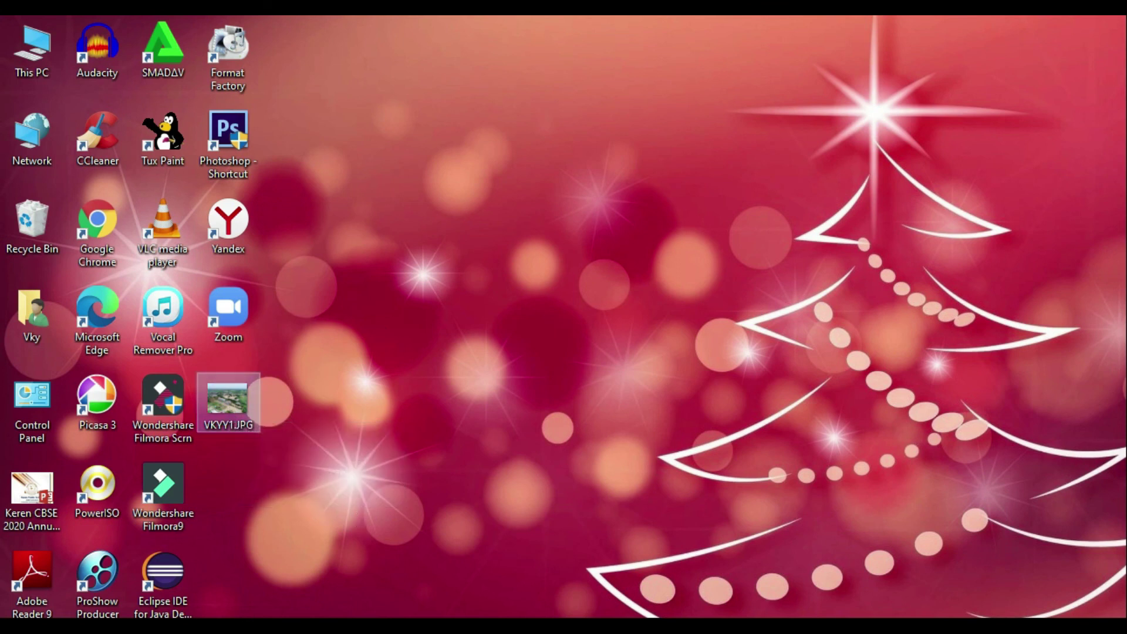
key("alt+Tab")
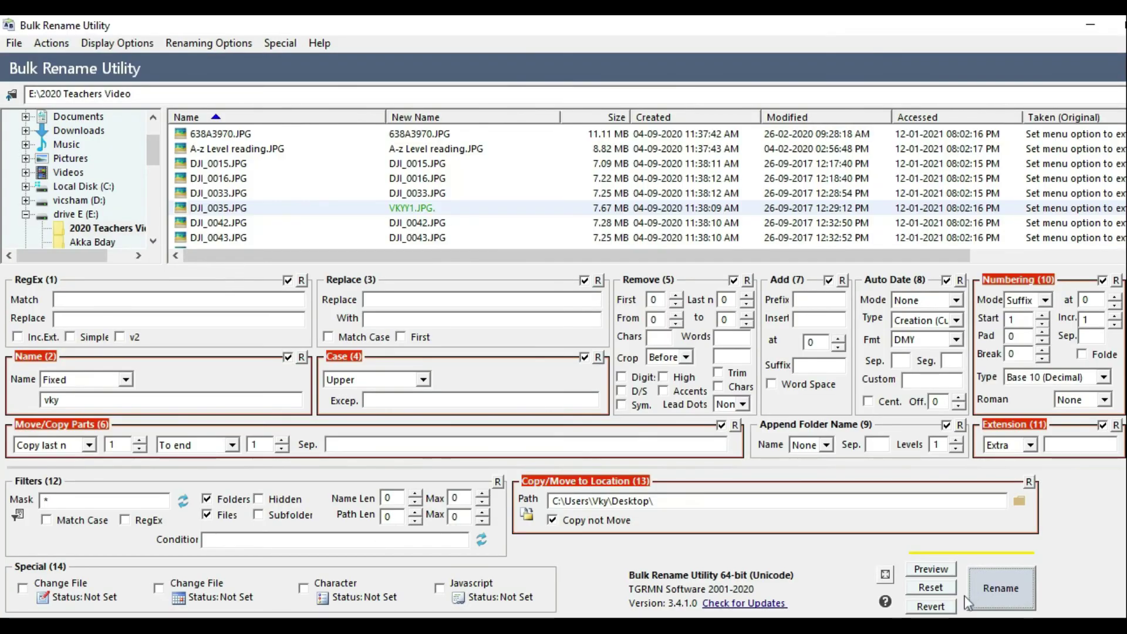